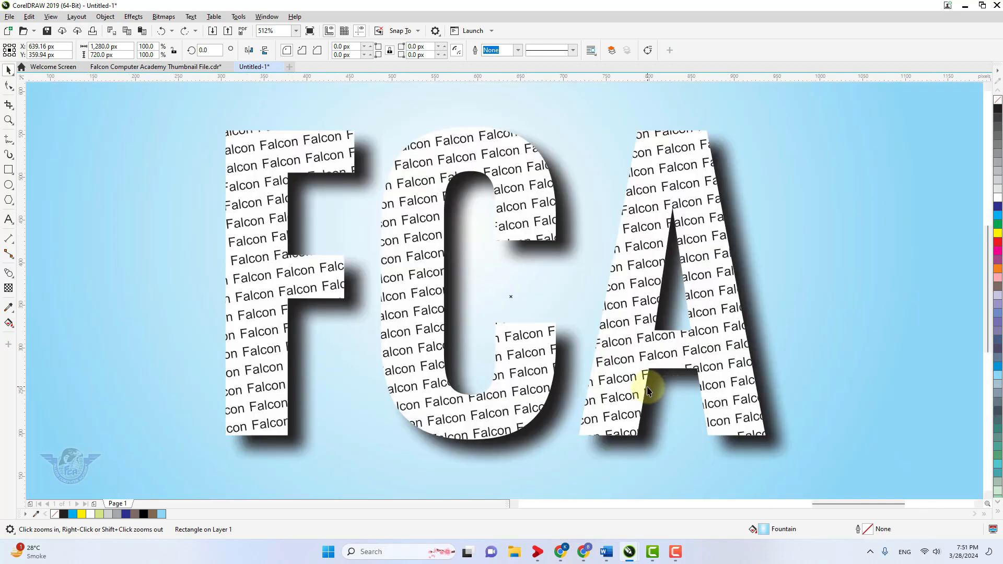
Step: Delete the finished FCA artwork and its blue background so the page is empty
right_click(648, 389)
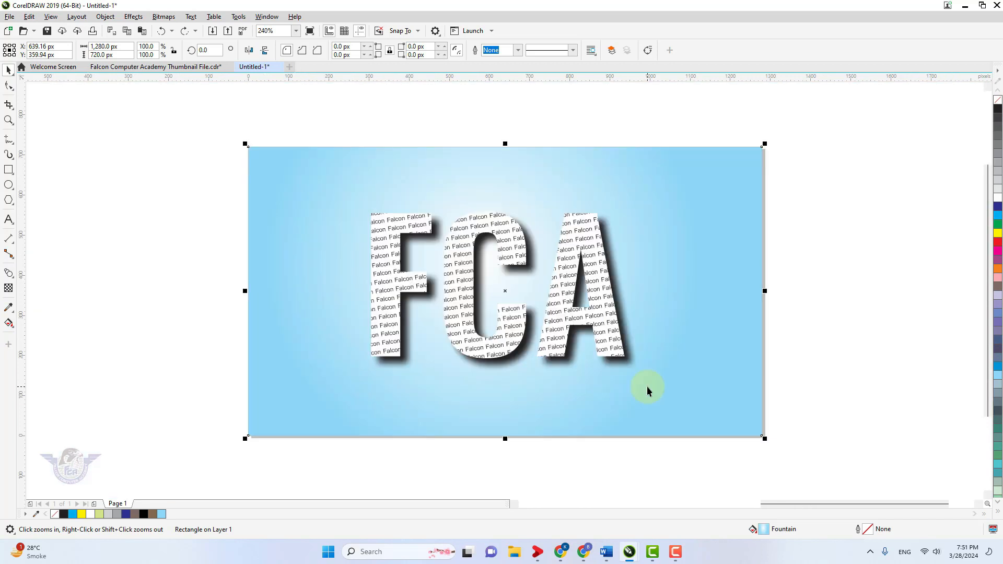
left_click(849, 354)
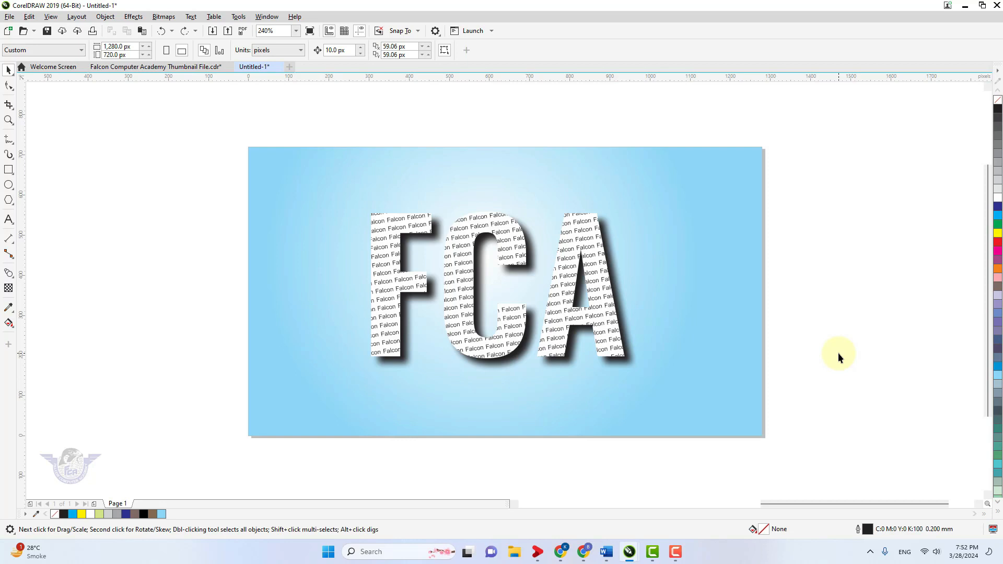
scroll(838, 353, "down", 2)
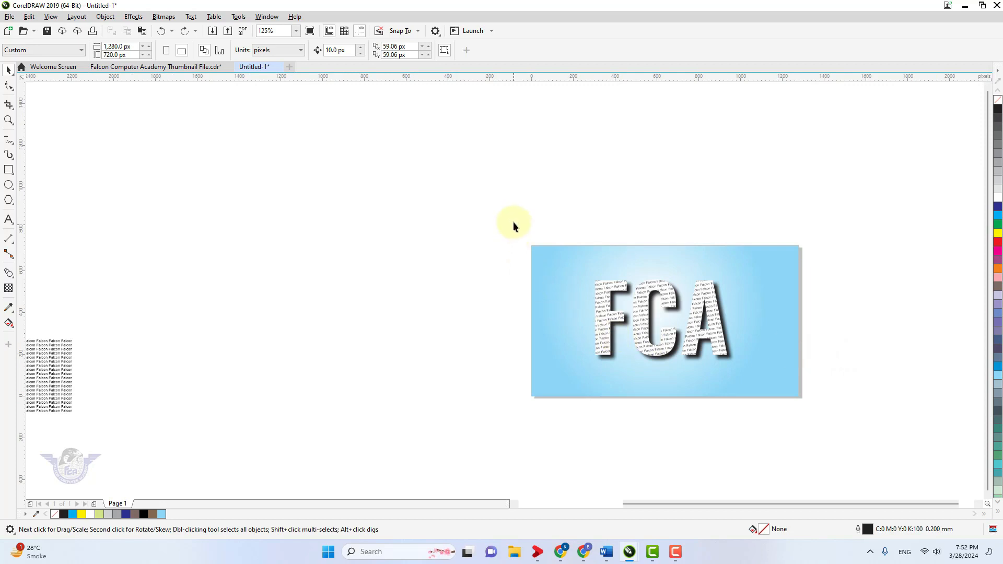
left_click_drag(777, 397, 840, 418)
key("Delete")
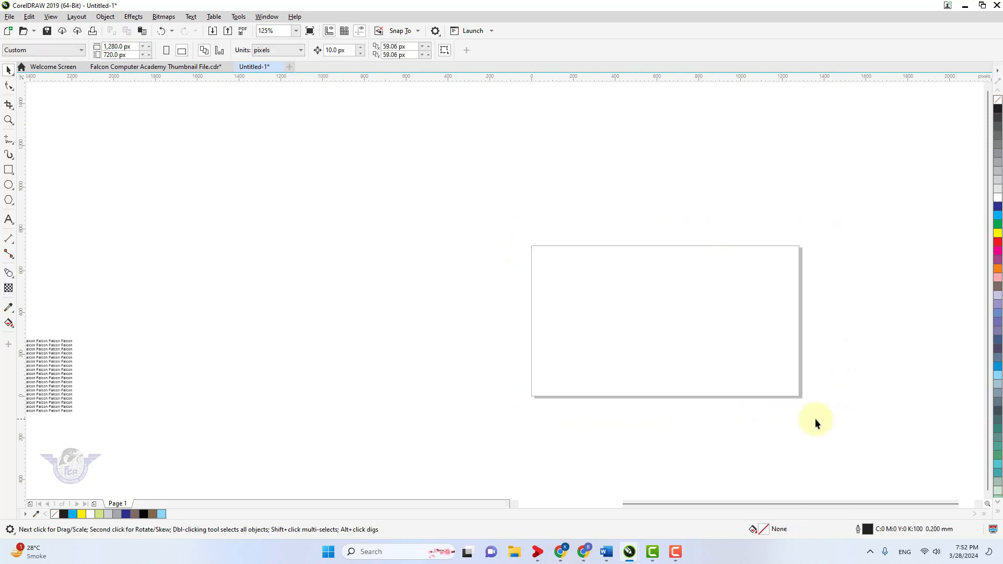
key("shift+F4")
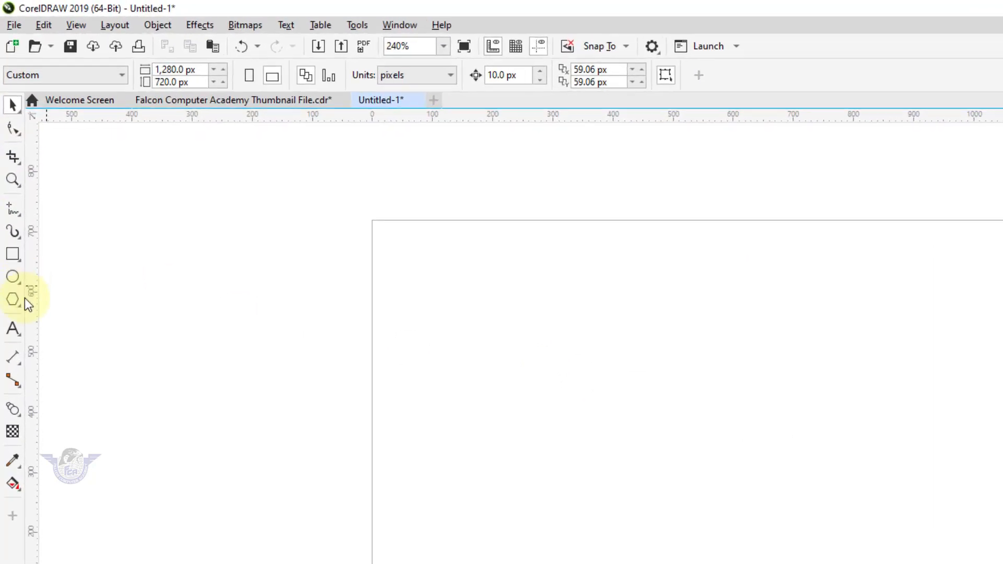
Step: Add the artistic text "FCA" on the empty page
left_click(13, 335)
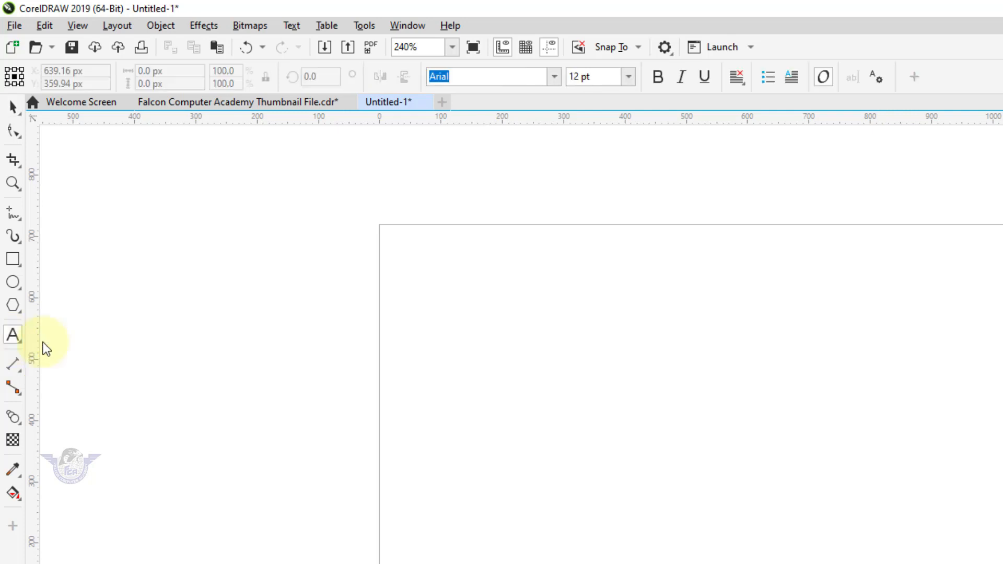
left_click(550, 418)
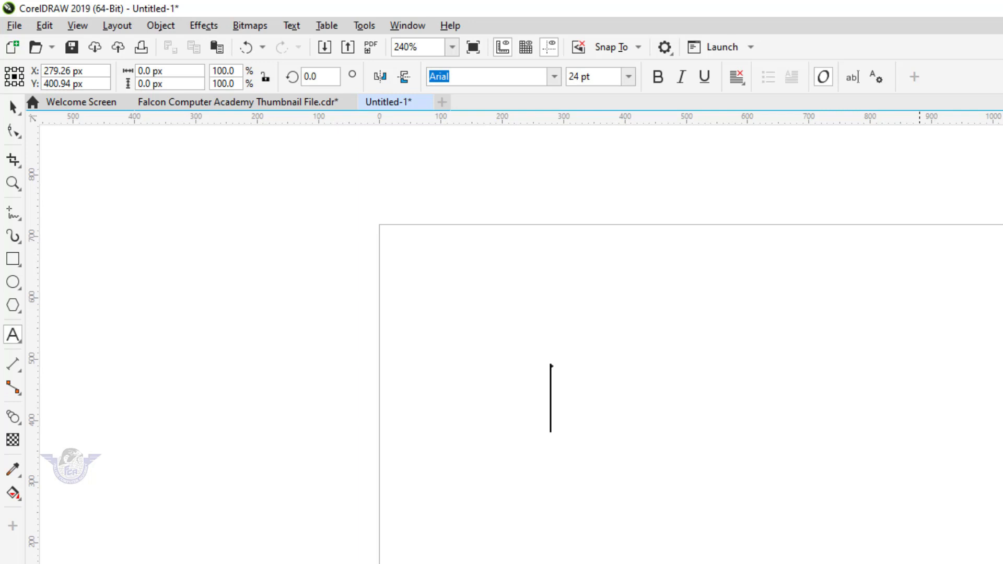
type("FCA")
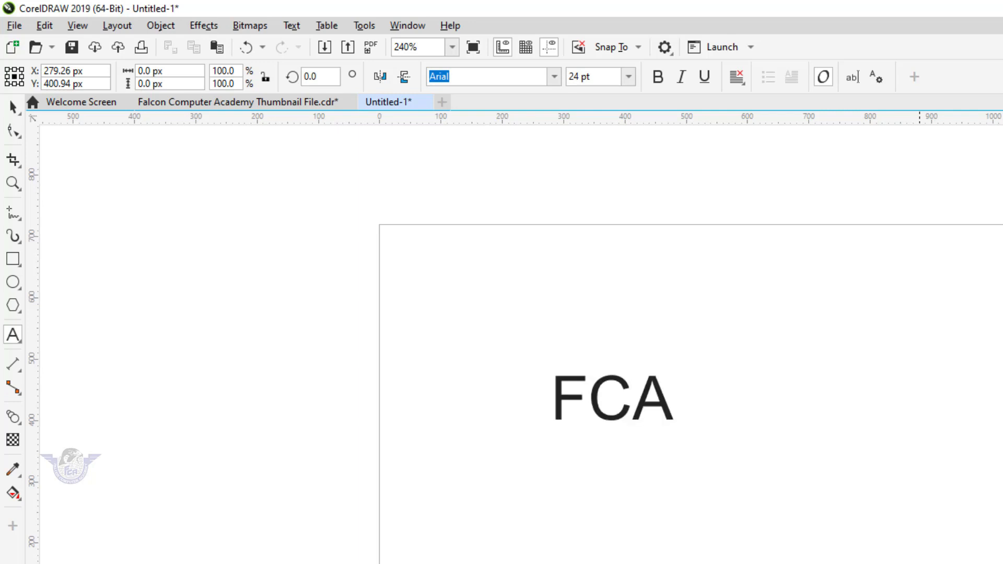
left_click(16, 109)
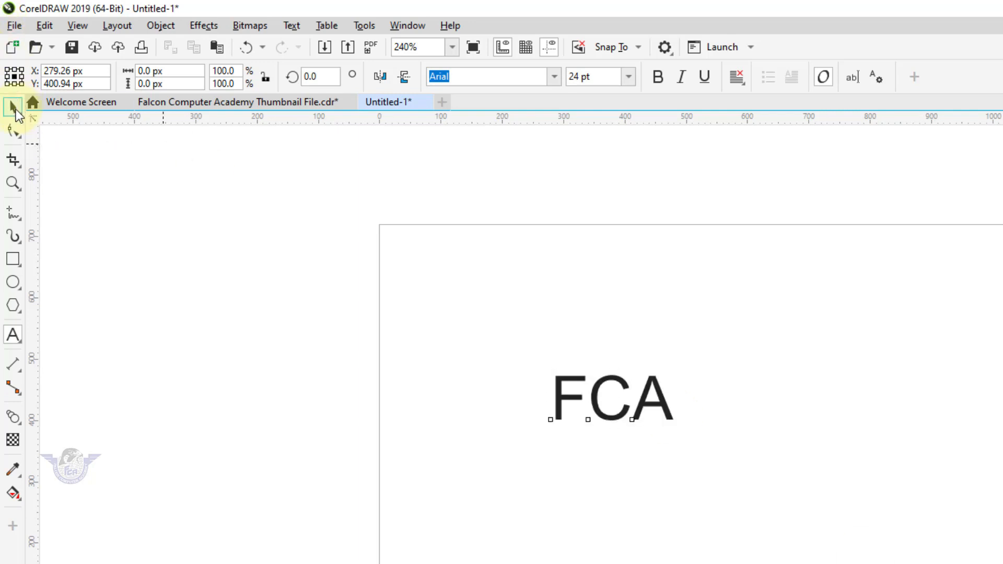
Step: Set the FCA text in Oswald SemiBold, enlarge it to about 109 pt and centre it roughly on the page
left_click(554, 78)
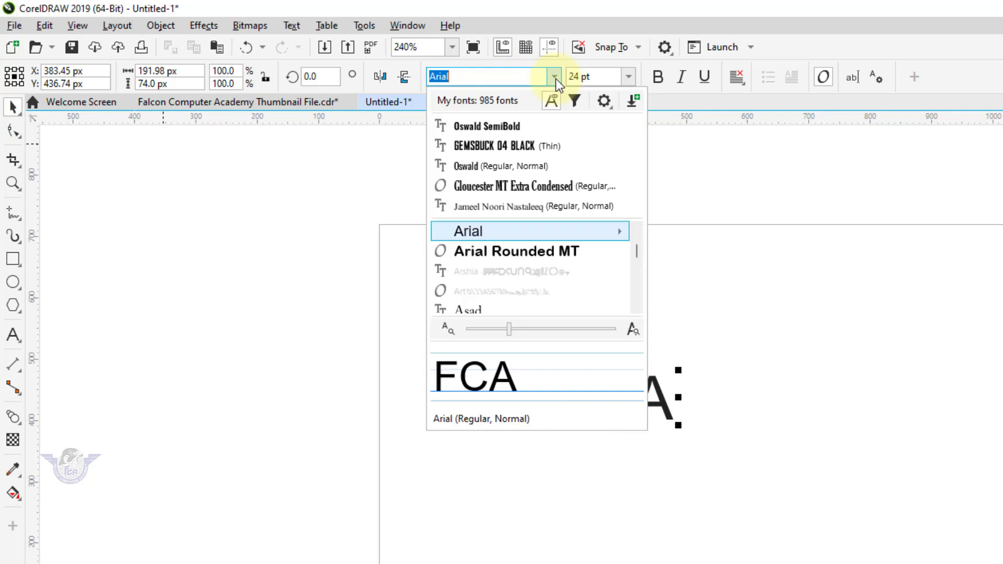
left_click(523, 129)
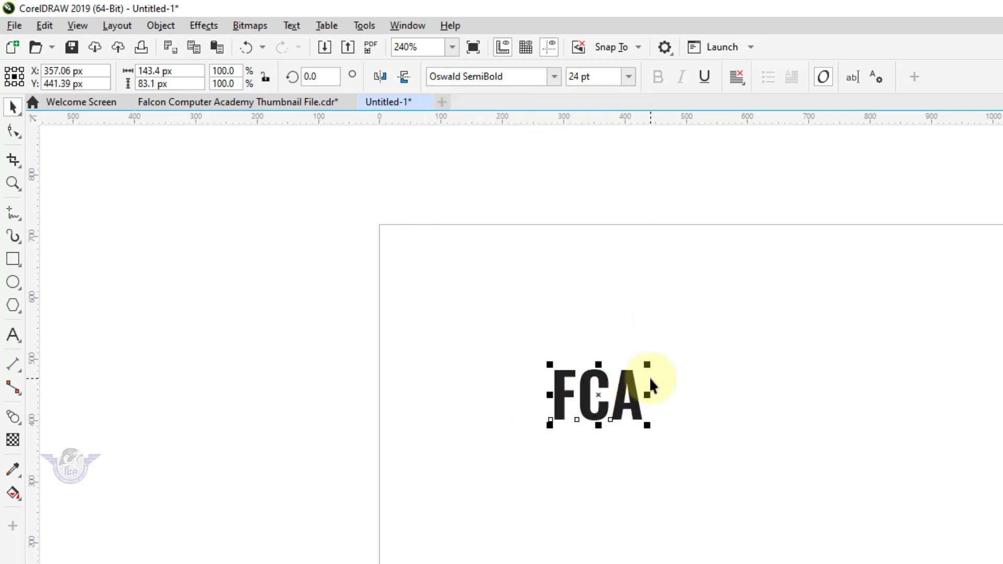
left_click_drag(647, 424, 948, 563)
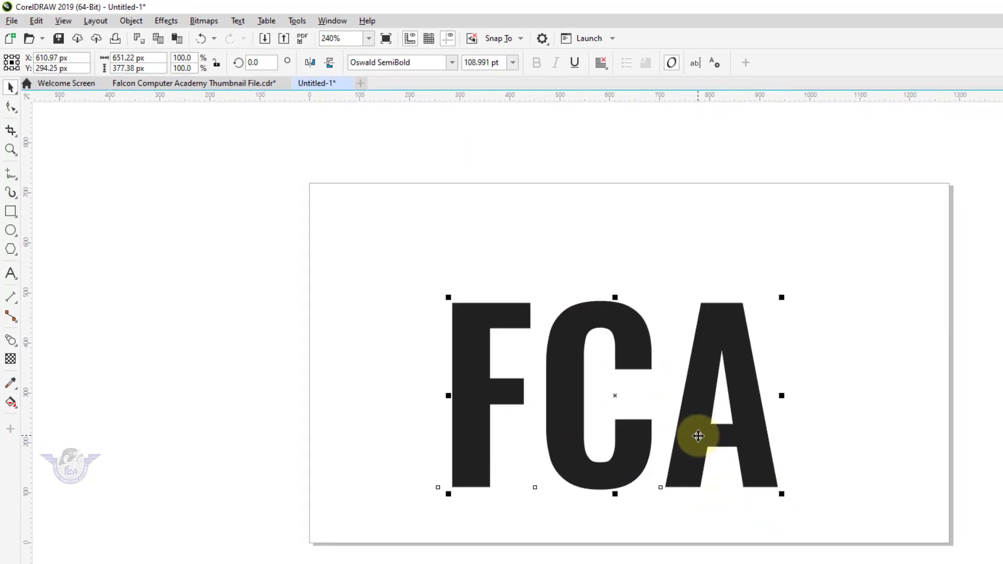
left_click_drag(698, 436, 702, 396)
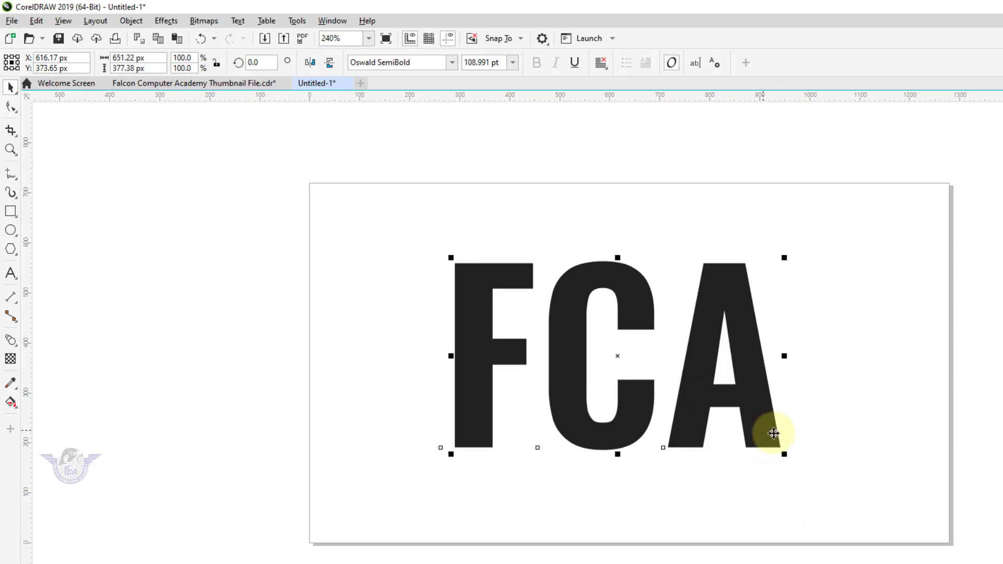
Step: Convert the FCA text to curves and replace its fill with a black outline
key("ctrl+q")
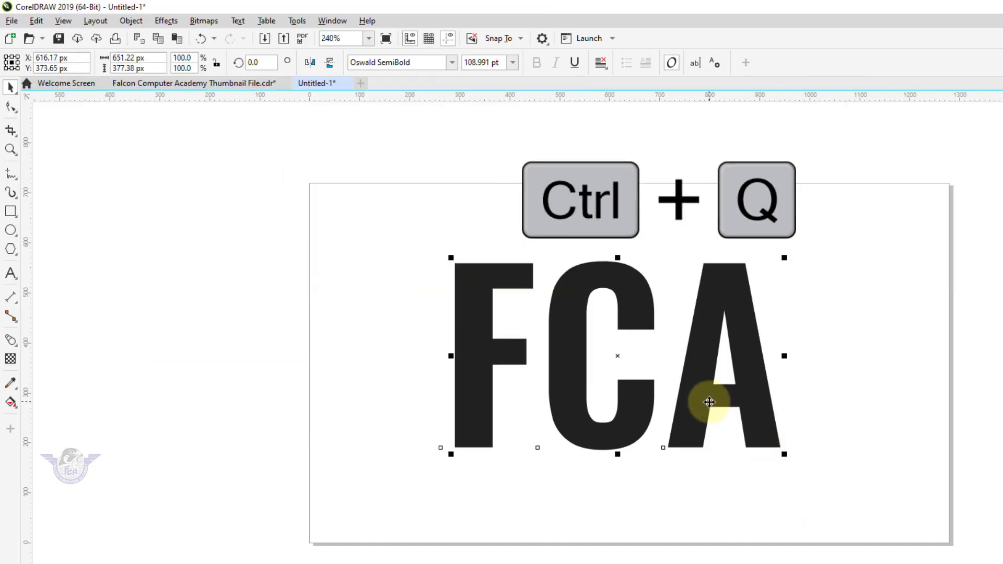
right_click(713, 302)
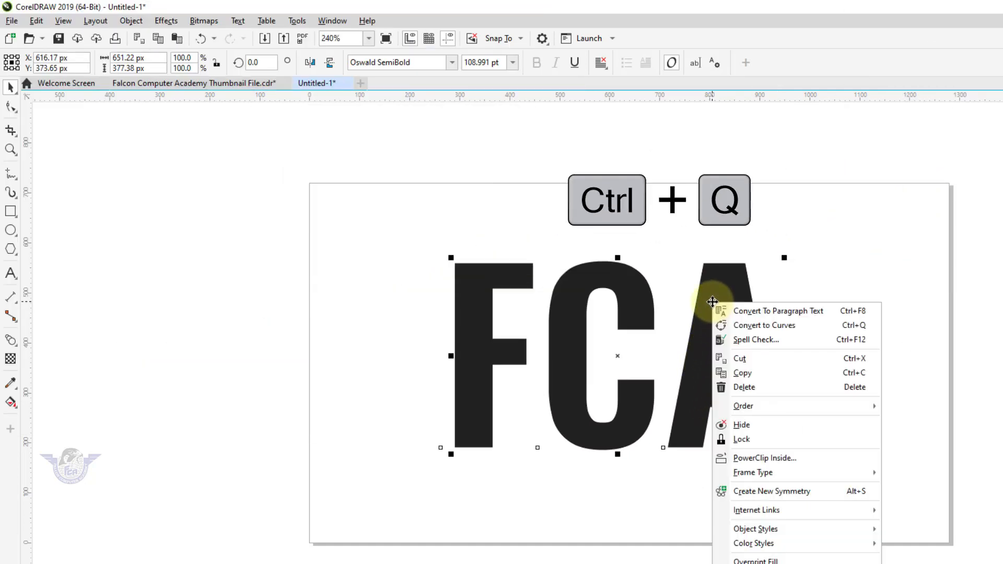
left_click(772, 326)
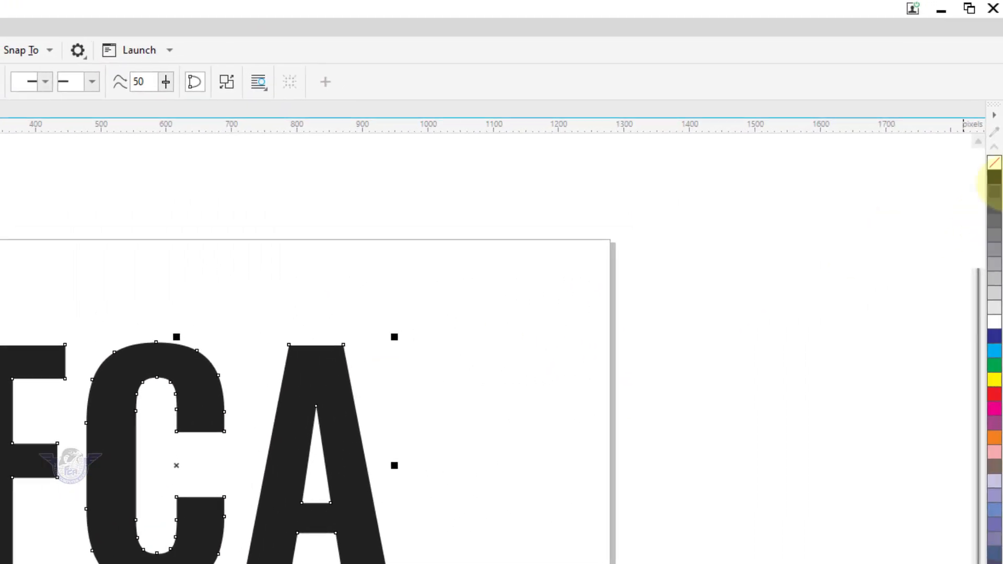
left_click(994, 163)
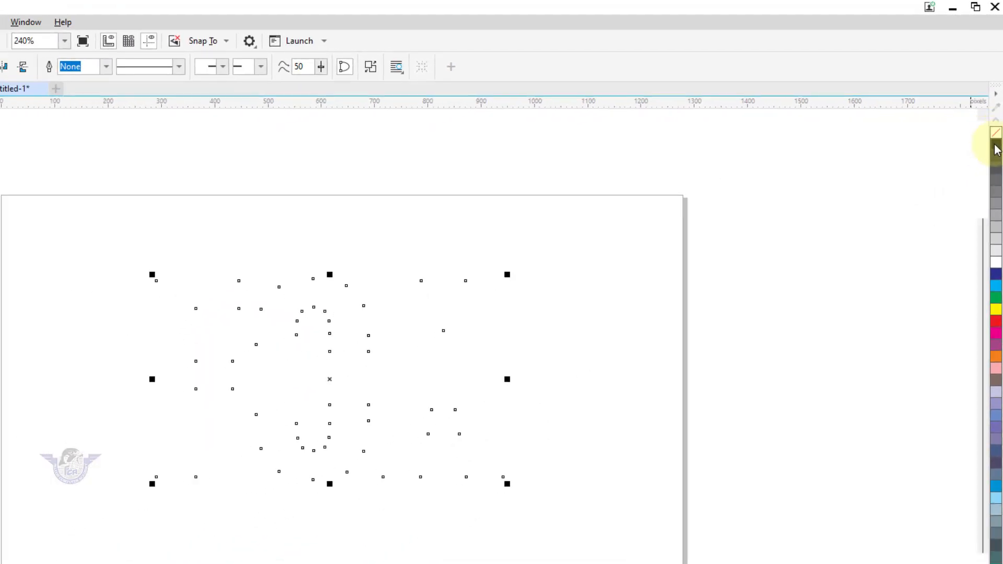
right_click(995, 146)
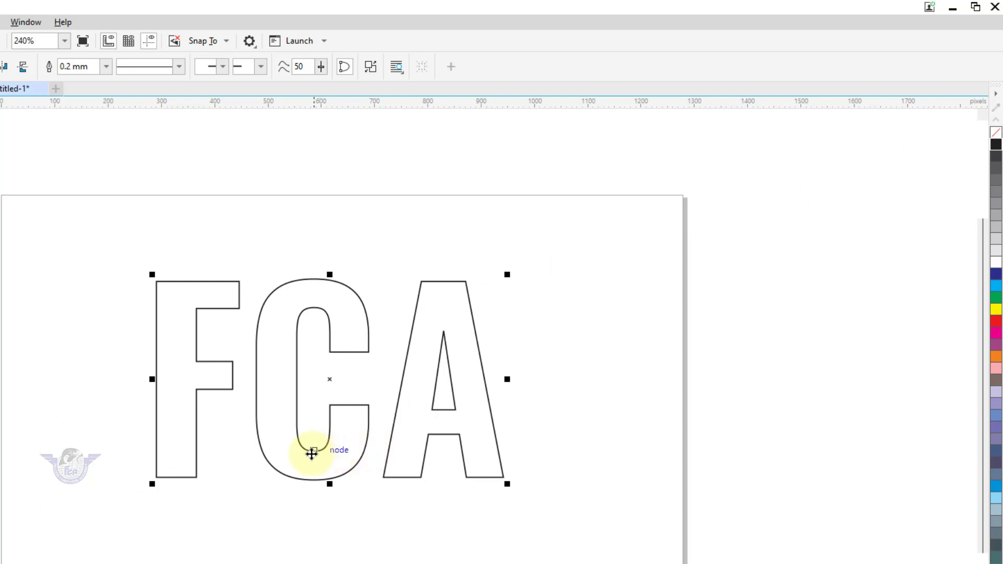
Step: Place a copy of the outlined FCA letters beside the page and fill the original letters with white
left_click_drag(312, 454, 872, 445)
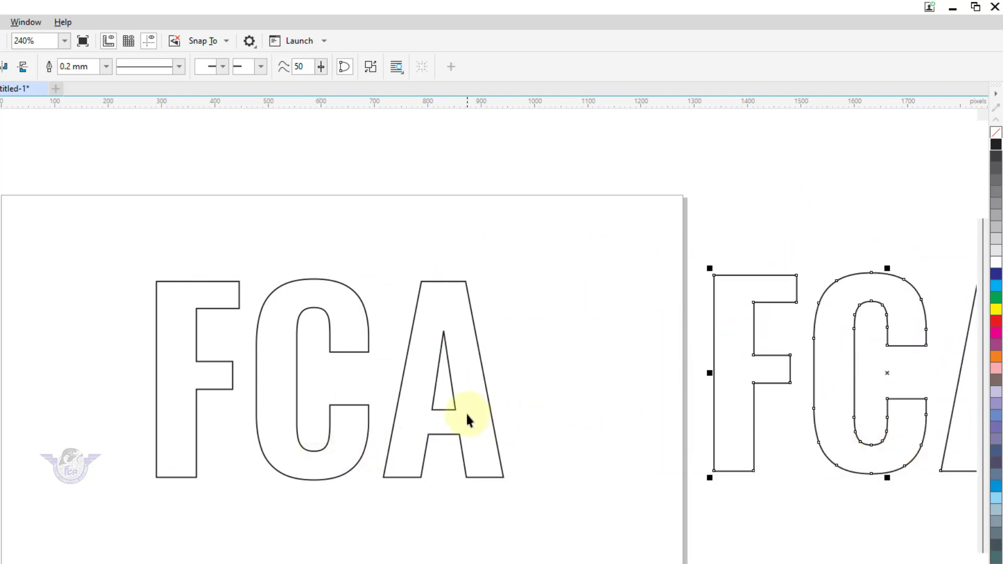
left_click(466, 411)
left_click(996, 263)
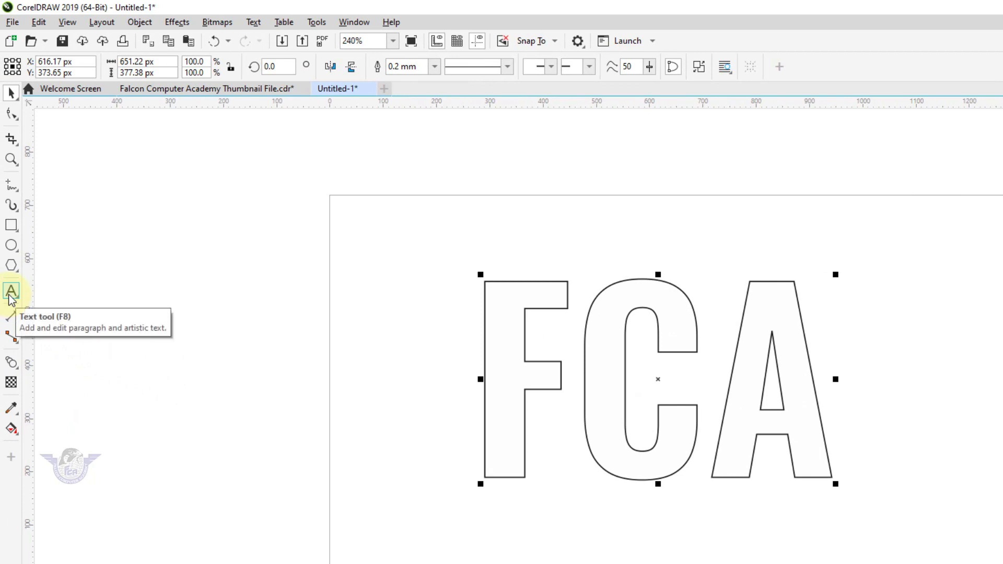
Step: Add the artistic text "Falcon" in Arial in the empty area beside the page
left_click(10, 293)
left_click(166, 265)
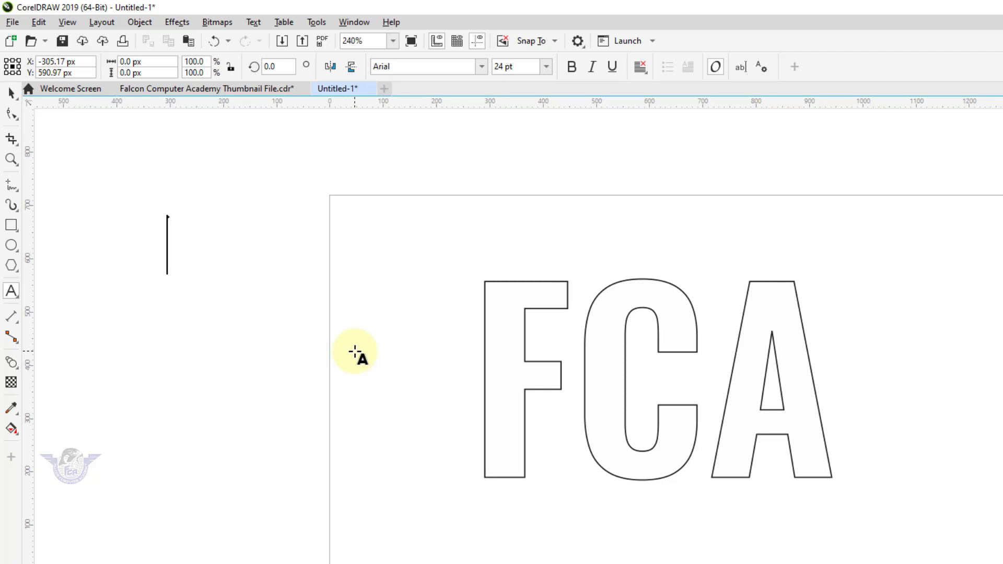
type("Falcon")
left_click(11, 93)
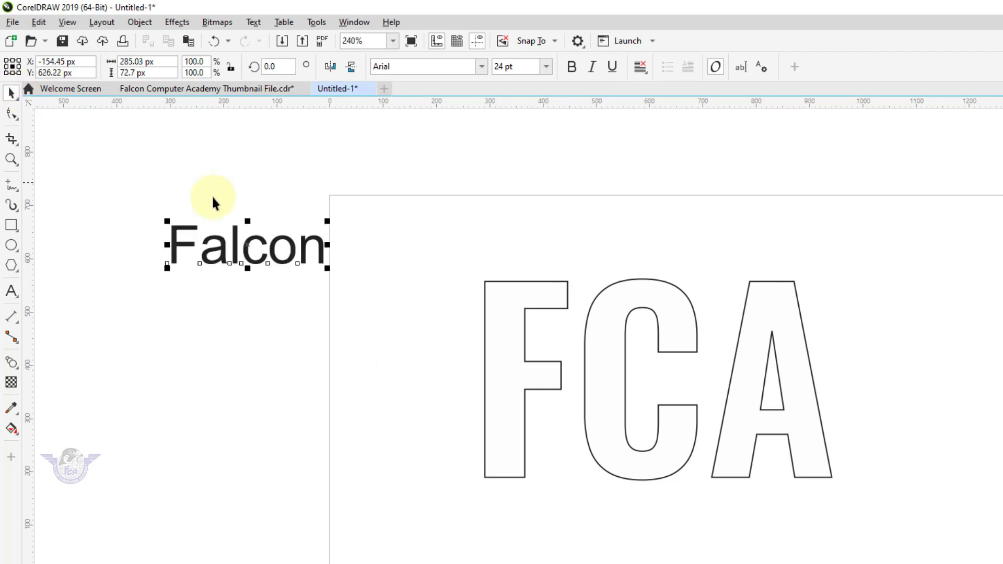
Step: Make the Falcon text bold and shrink it to about 3.5 pt
left_click_drag(327, 269, 223, 241)
key("F2")
left_click_drag(140, 188, 355, 285)
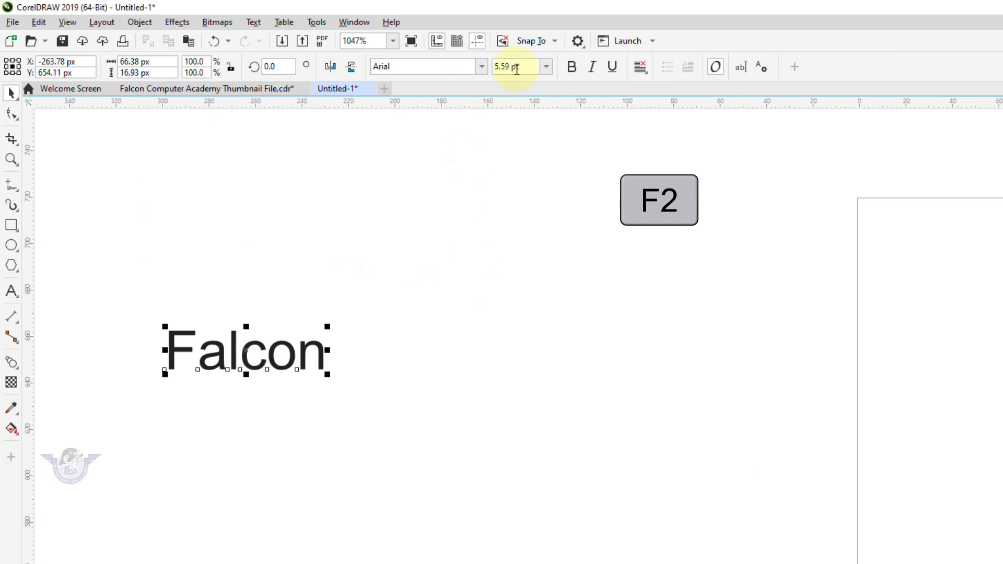
left_click(572, 67)
mouse_move(340, 376)
left_mouse_down()
mouse_move(240, 347)
mouse_move(362, 359)
mouse_move(354, 366)
left_mouse_up()
Step: Repeat the Falcon word side by side with even spacing to form a row of nine words
key("ctrl+r")
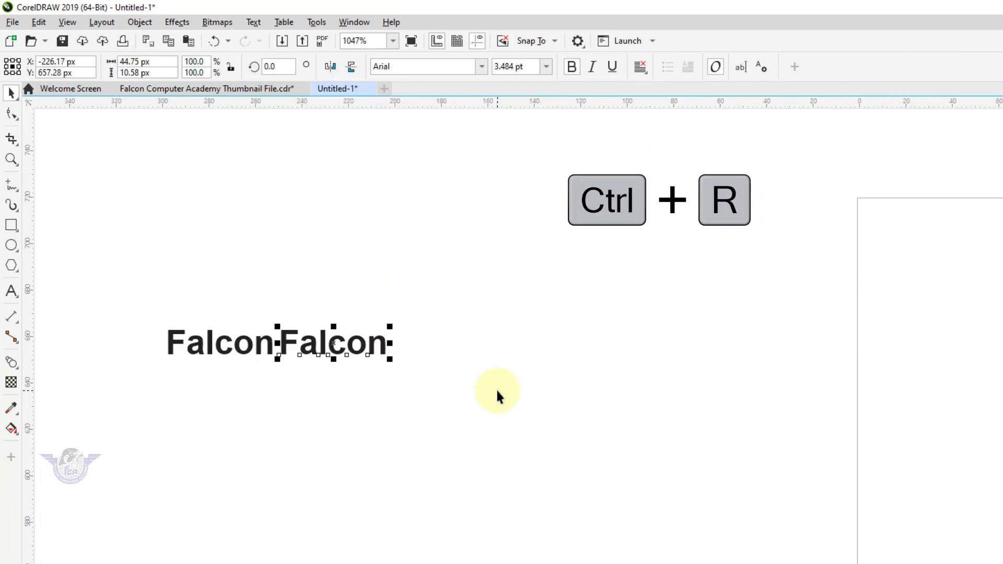
key("ctrl+r")
key("ctrl+r")
key("ctrl+r")
key("ctrl+r")
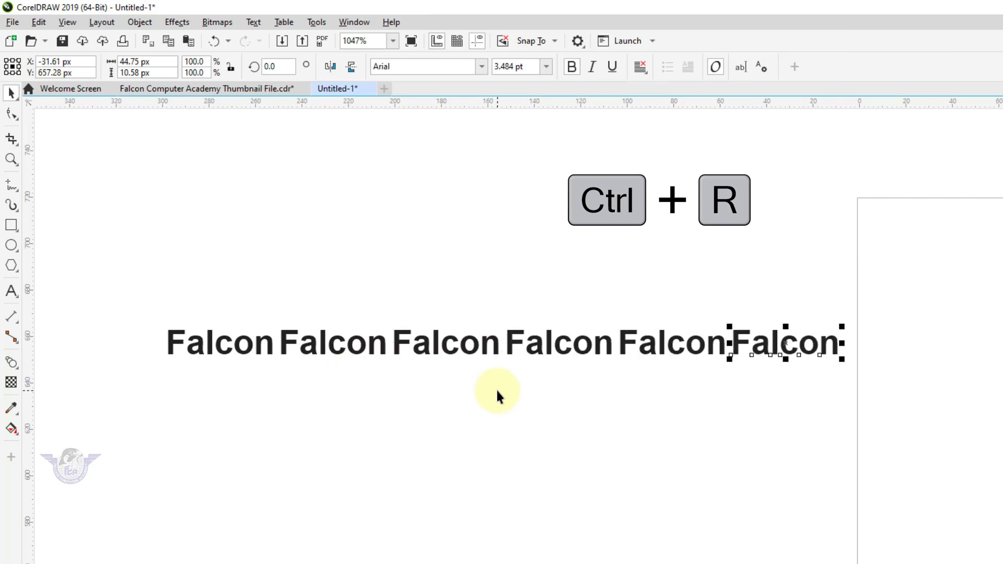
key("ctrl+r")
key("ctrl+r")
key("ctrl+r")
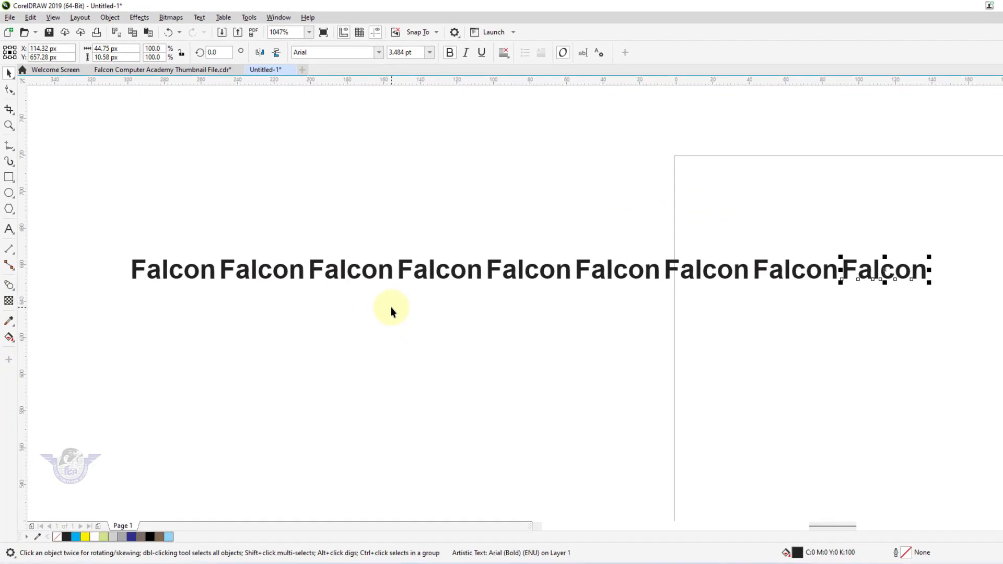
Step: Shrink the row of Falcon words to about 2.1 pt and extend it to 18 words
scroll(390, 306, "down", 1)
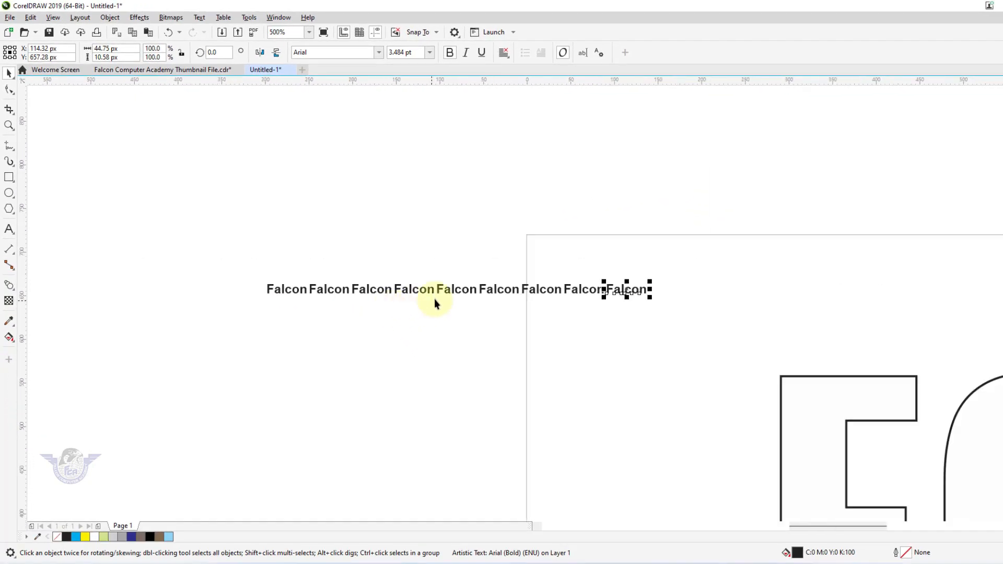
left_click_drag(220, 250, 635, 292)
left_click(247, 260)
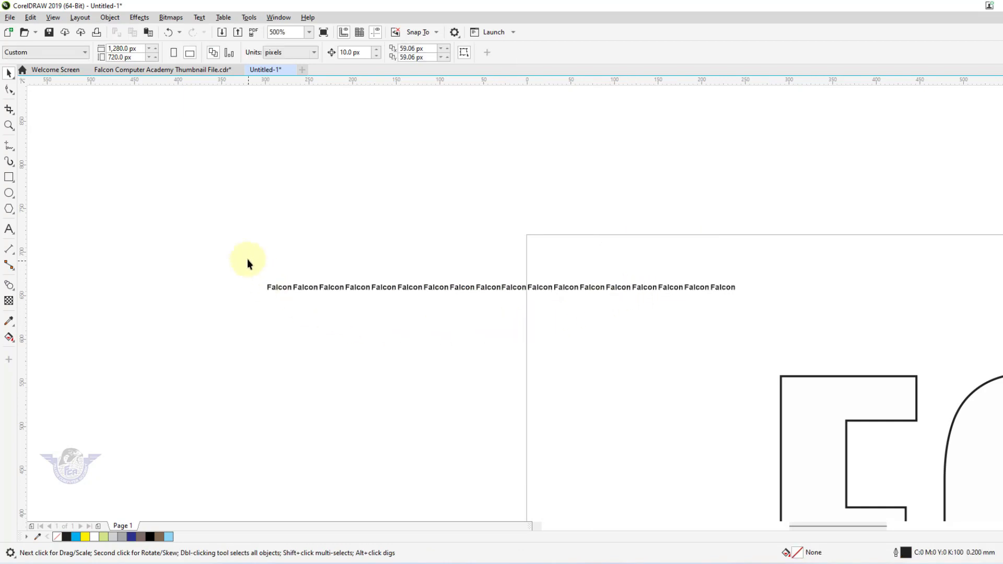
Step: Copy the whole Falcon row about 10.6 px below itself and repeat the duplication to build a dense block of text rows
left_click_drag(676, 322, 791, 322)
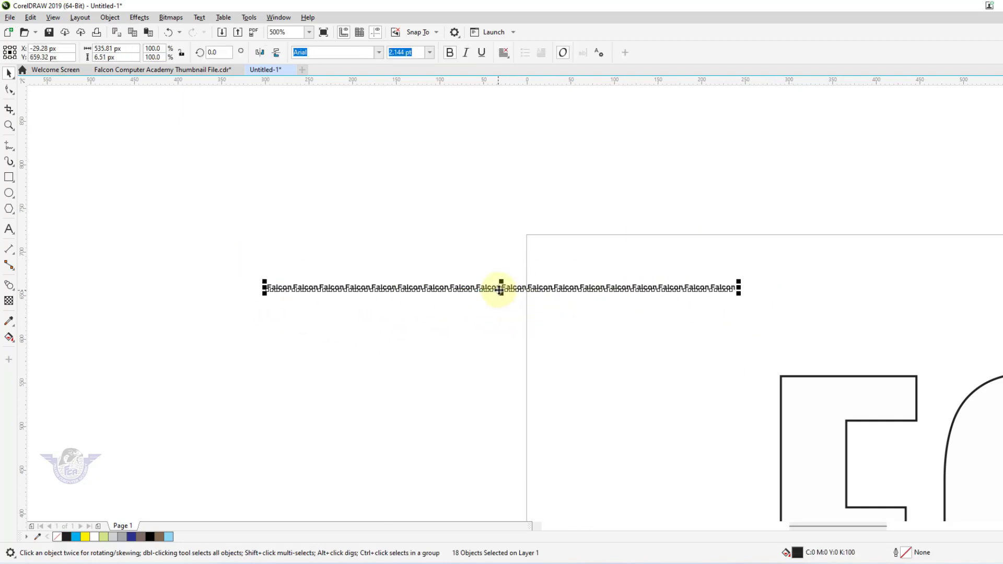
left_click_drag(500, 293, 504, 306)
key("ctrl+r")
key("ctrl+r")
key("ctrl+r")
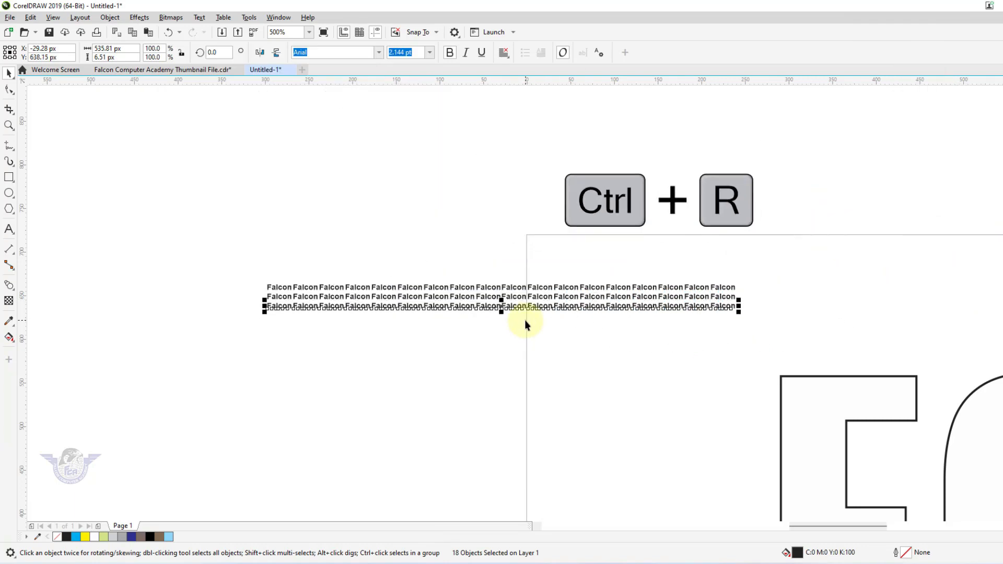
key("ctrl+r")
key("ctrl+r")
key("ctrl+r")
key("ctrl+r")
key("ctrl+r")
key("ctrl+r")
key("ctrl+r")
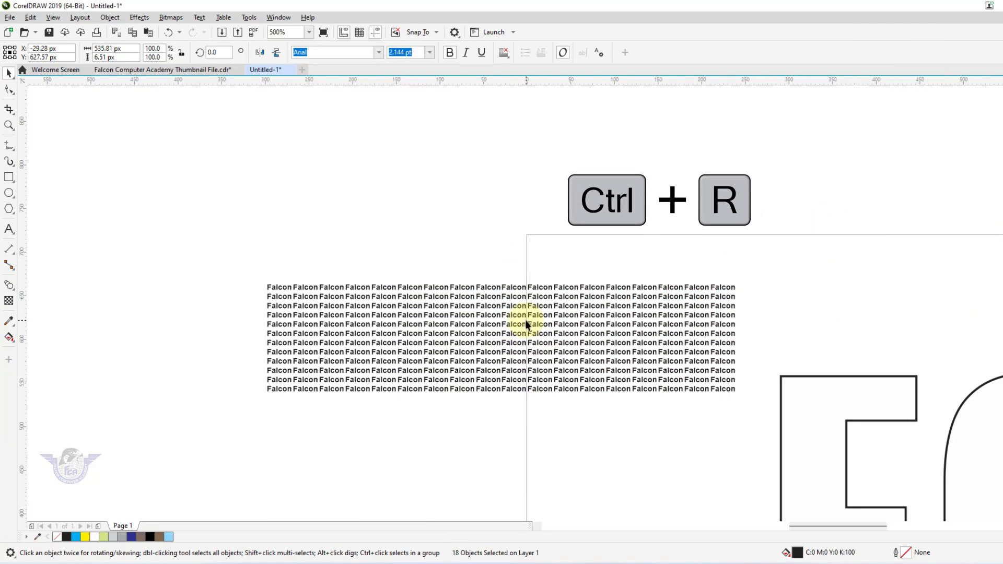
key("ctrl+r")
key("ctrl+r")
key("ctrl+r")
key("ctrl+r")
key("ctrl+r")
key("ctrl+r")
key("ctrl+r")
key("ctrl+r")
key("ctrl+r")
key("ctrl+r")
key("ctrl+r")
key("ctrl+r")
key("ctrl+r")
key("ctrl+r")
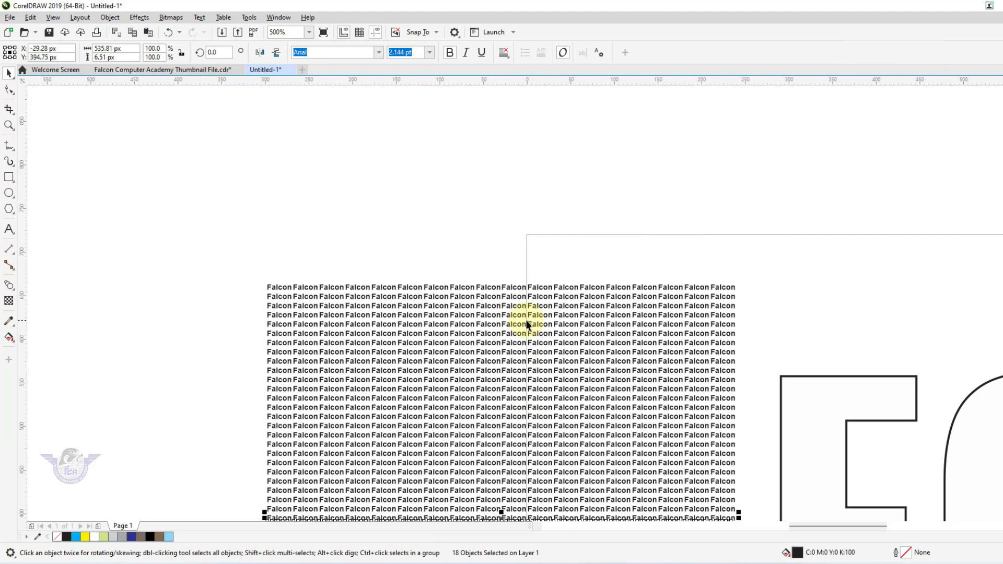
scroll(528, 323, "down", 2)
key("ctrl+r")
key("ctrl+r")
key("ctrl+r")
key("ctrl+r")
key("ctrl+r")
key("ctrl+r")
key("ctrl+r")
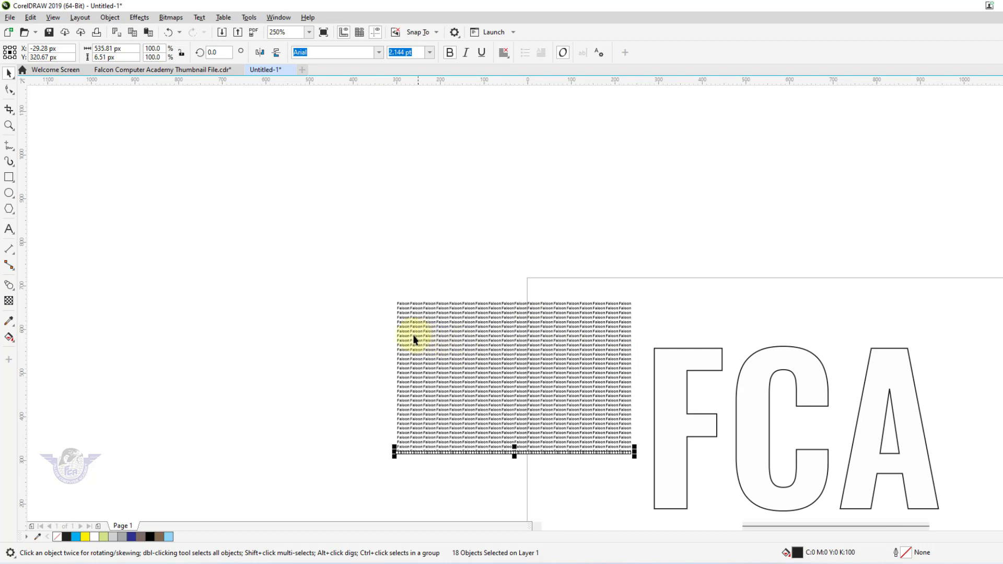
Step: Group all the rows of Falcon words into a single object
left_click(353, 312)
left_click_drag(362, 292, 507, 374)
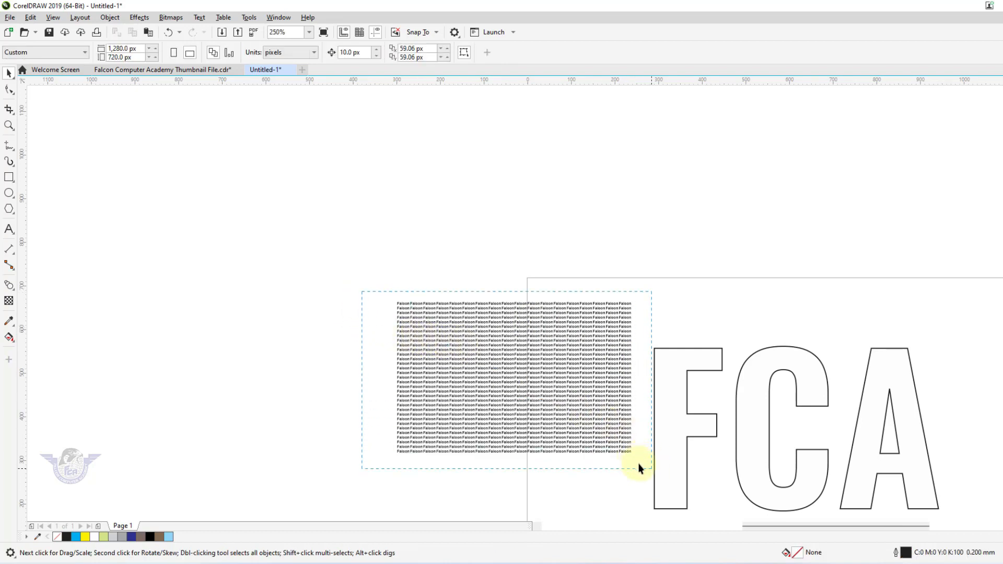
left_click_drag(634, 470, 634, 471)
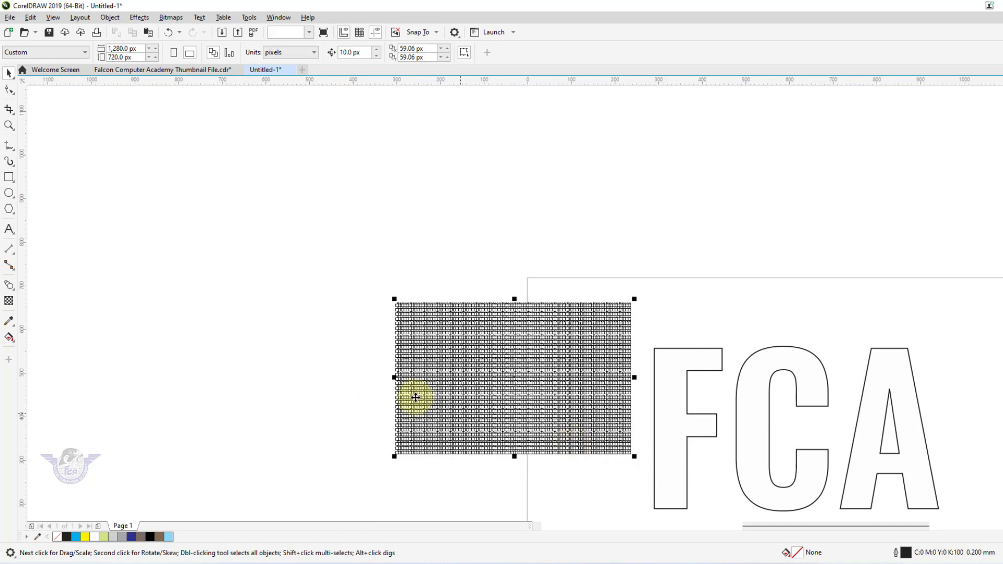
key("ctrl+g")
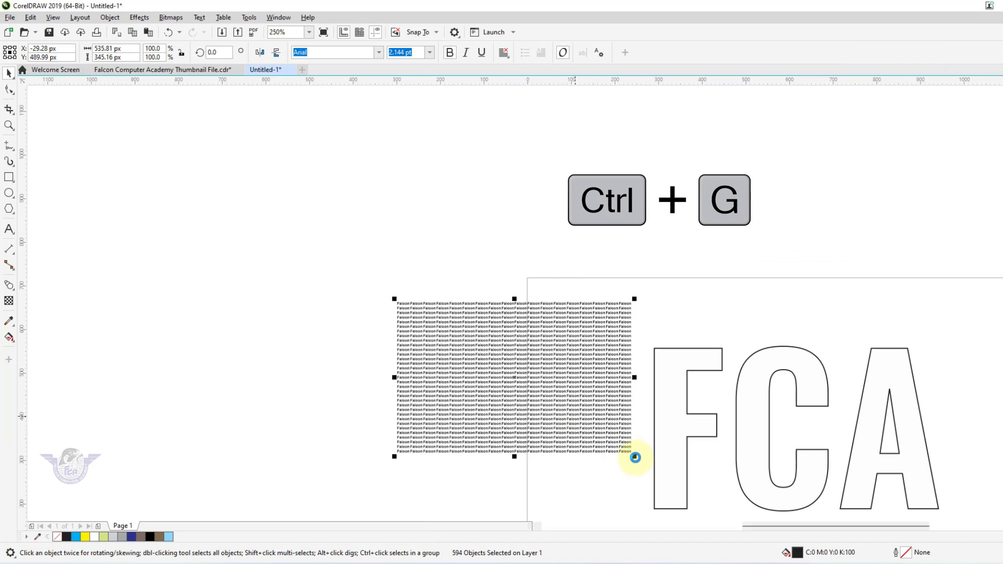
Step: Place the Falcon text block over the FCA letters and enlarge it to about 750 by 483 px so it covers them
left_click_drag(635, 458, 701, 506)
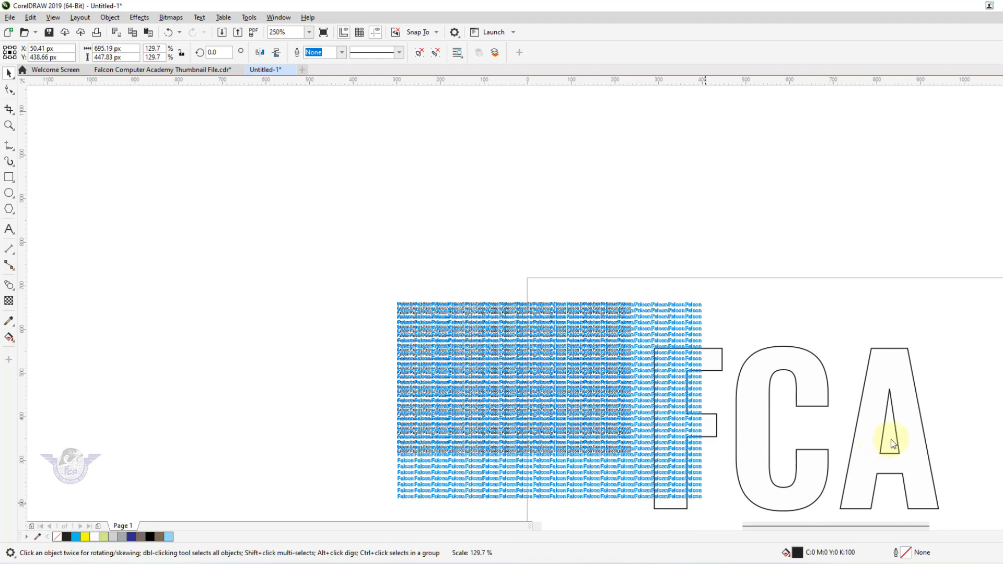
left_click_drag(558, 390, 792, 413)
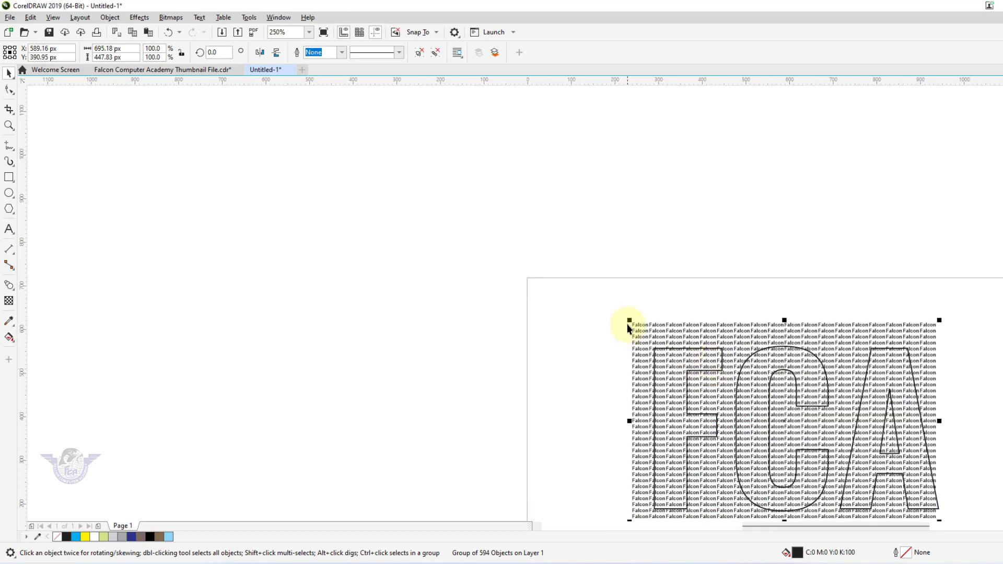
left_click_drag(629, 321, 624, 319)
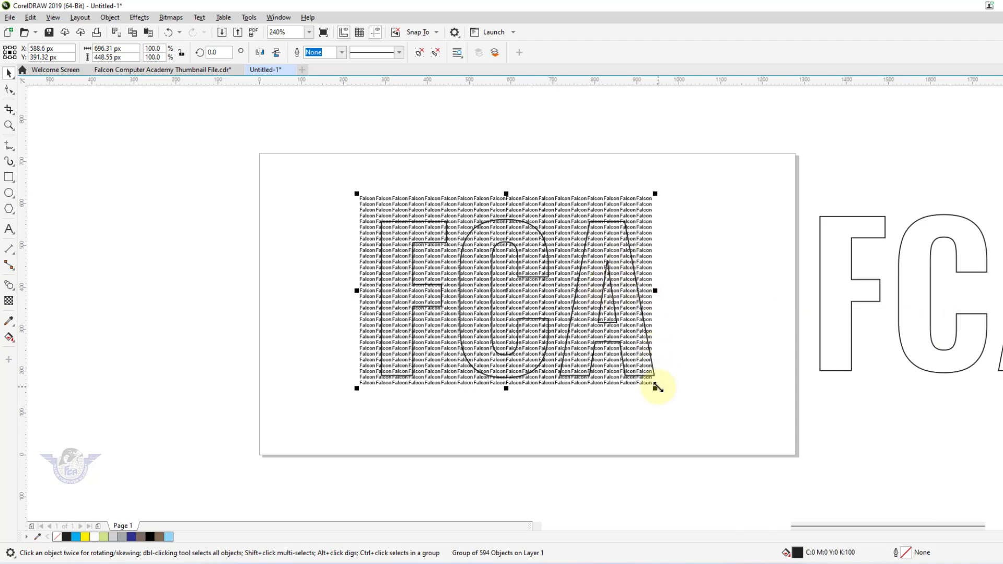
left_click_drag(655, 388, 676, 403)
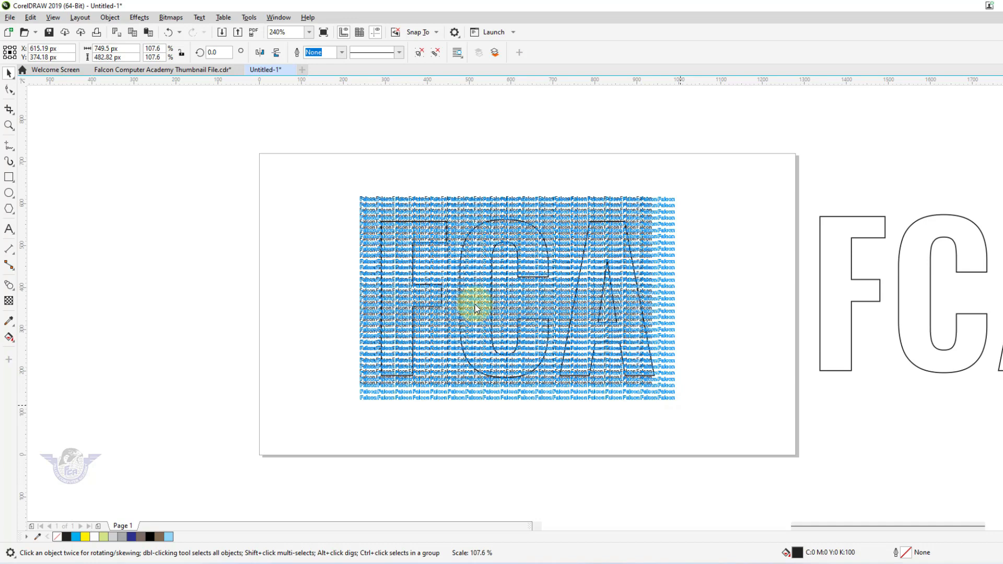
Step: Move the Falcon block off the letters and PowerClip it inside the FCA outline on the page
left_click_drag(475, 306, 191, 312)
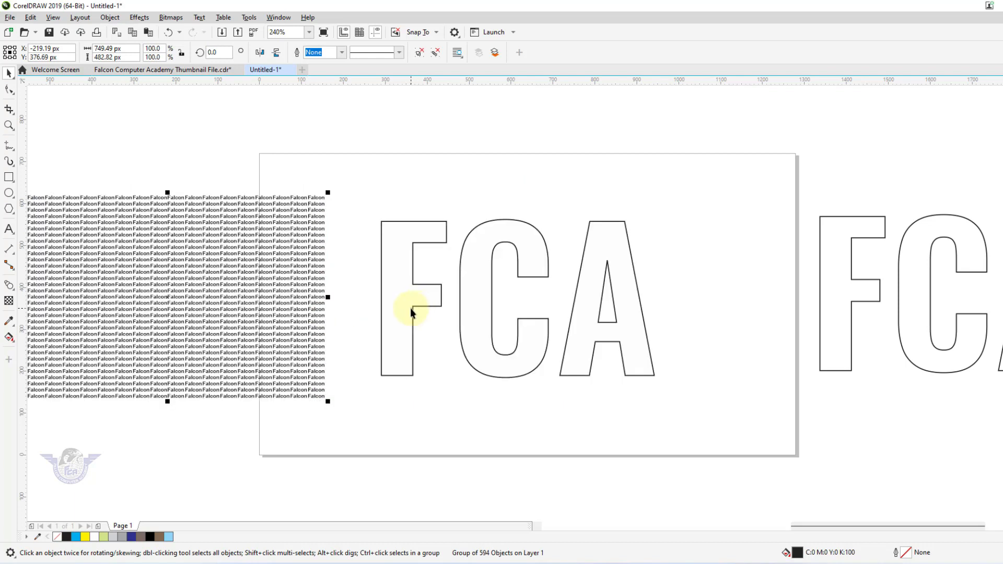
right_click(300, 267)
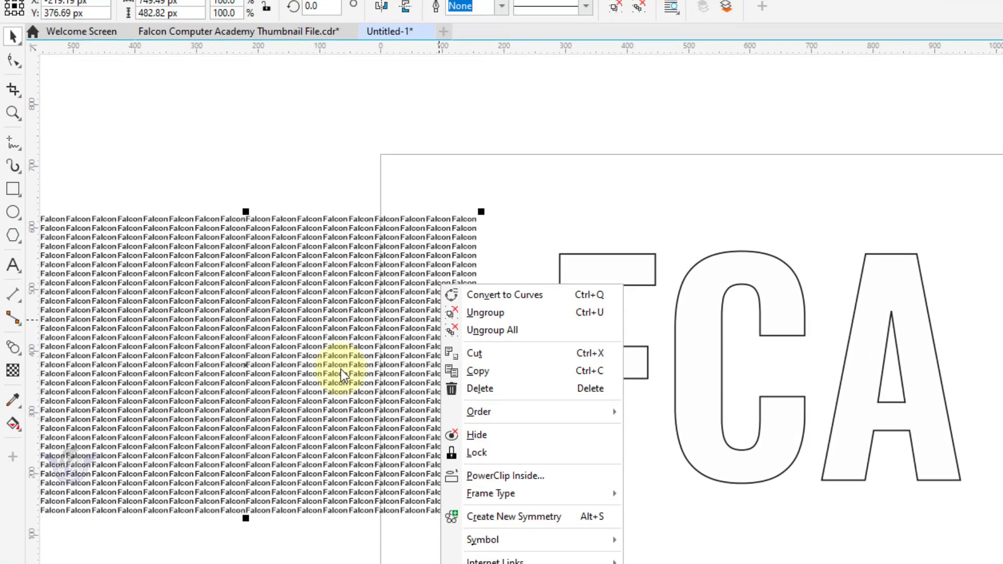
left_click(335, 169)
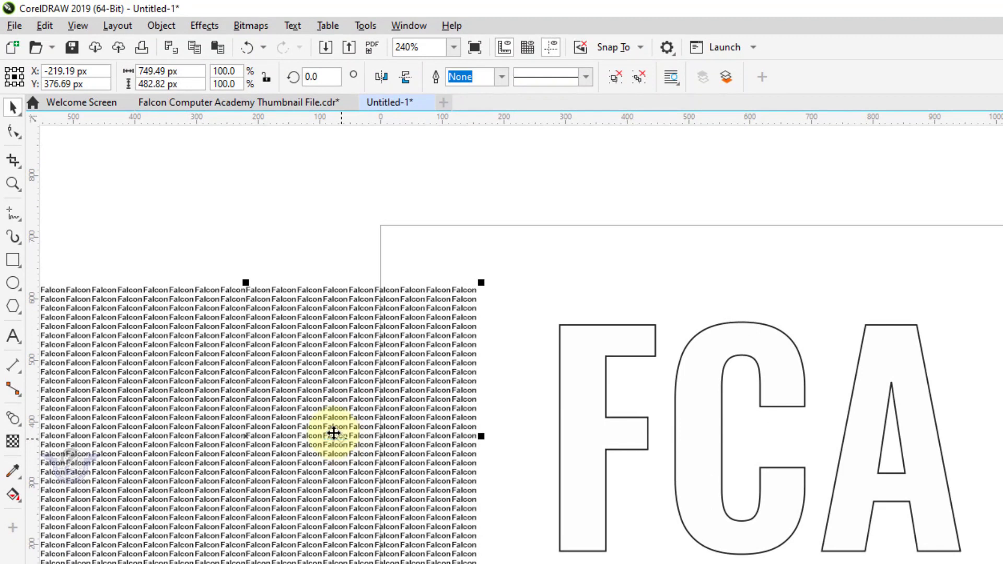
left_click(161, 26)
mouse_move(199, 87)
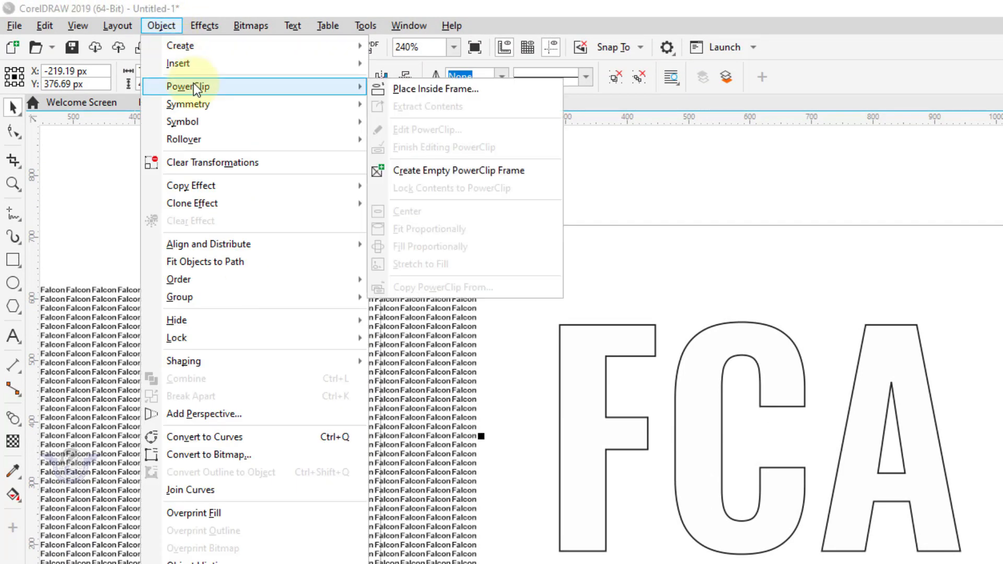
left_click(397, 88)
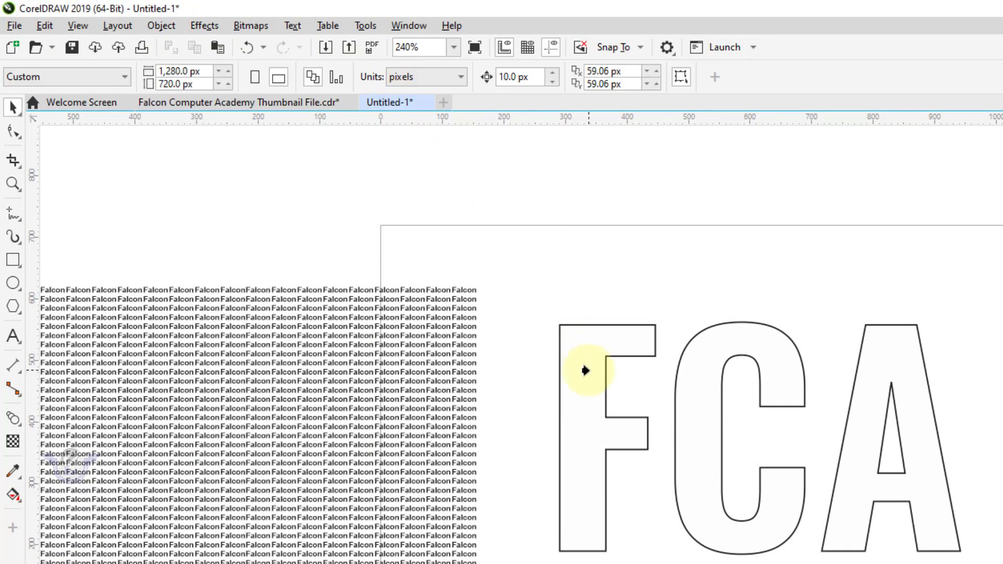
left_click(587, 372)
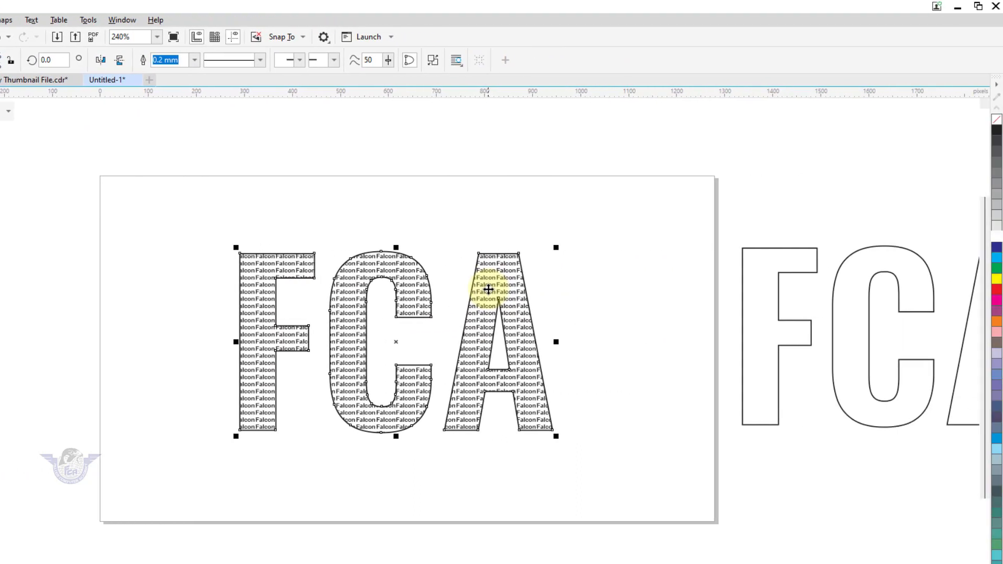
Step: Edit the PowerClip contents, enlarging the Falcon pattern and rotating it about 7.3° to span about 967 by 687 px, and finish editing
right_click(488, 289)
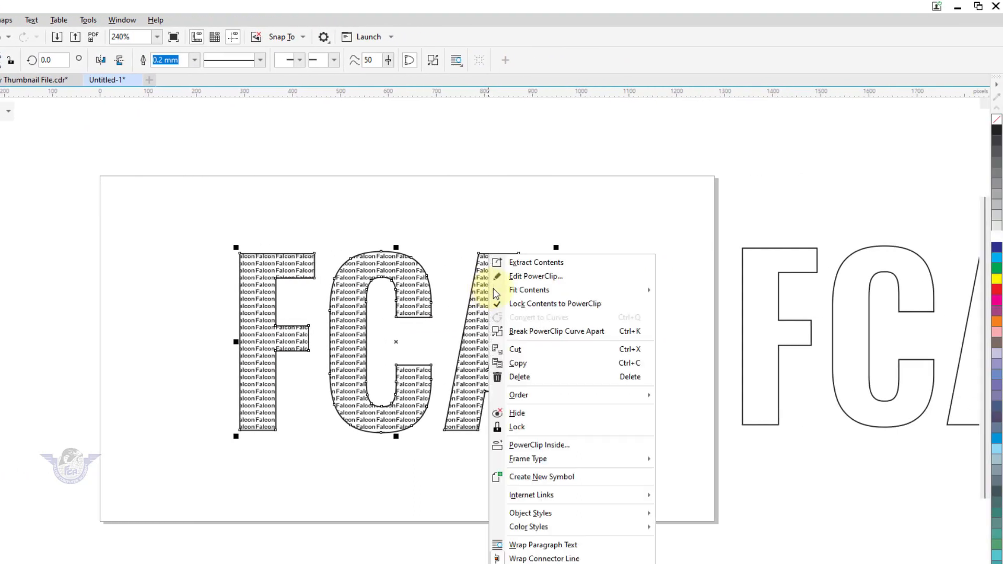
left_click(520, 278)
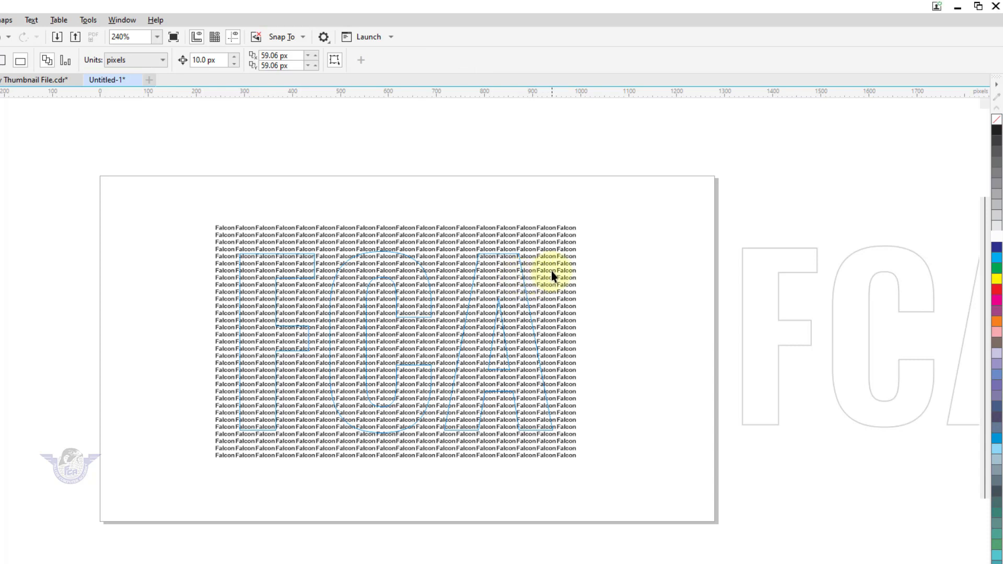
left_click(561, 258)
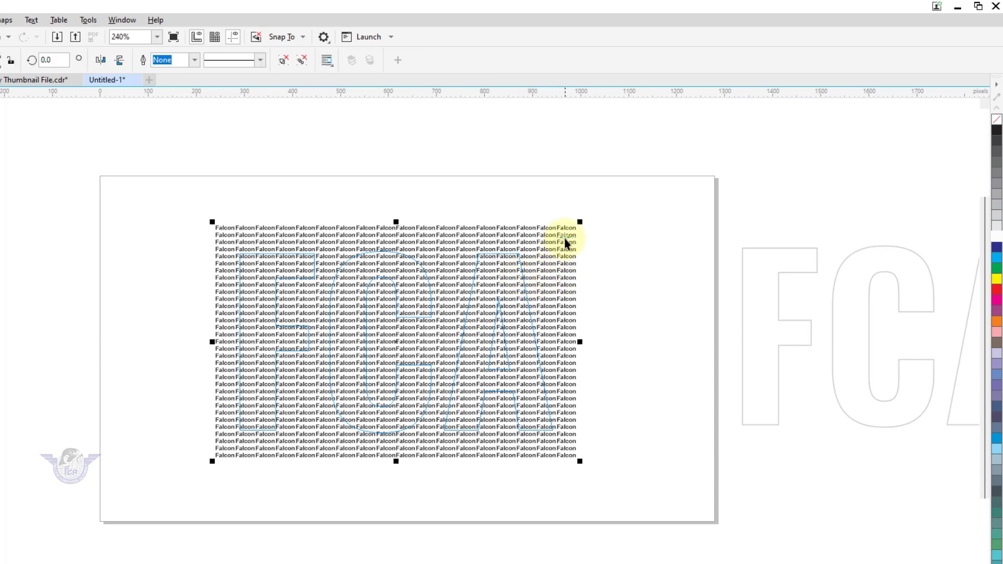
left_click(565, 243)
key("shift")
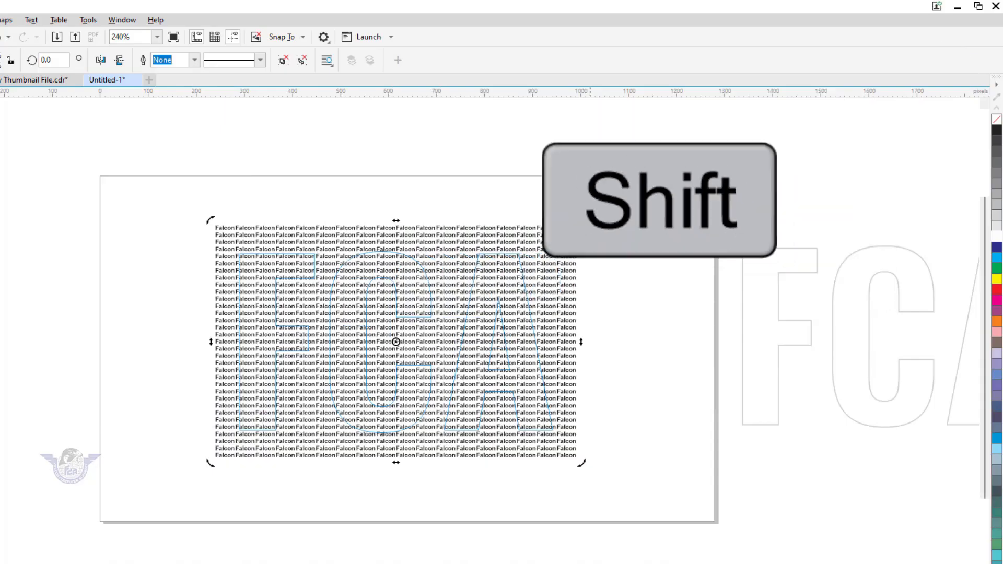
mouse_move(583, 219)
left_mouse_down()
mouse_move(571, 197)
mouse_move(596, 170)
left_mouse_up()
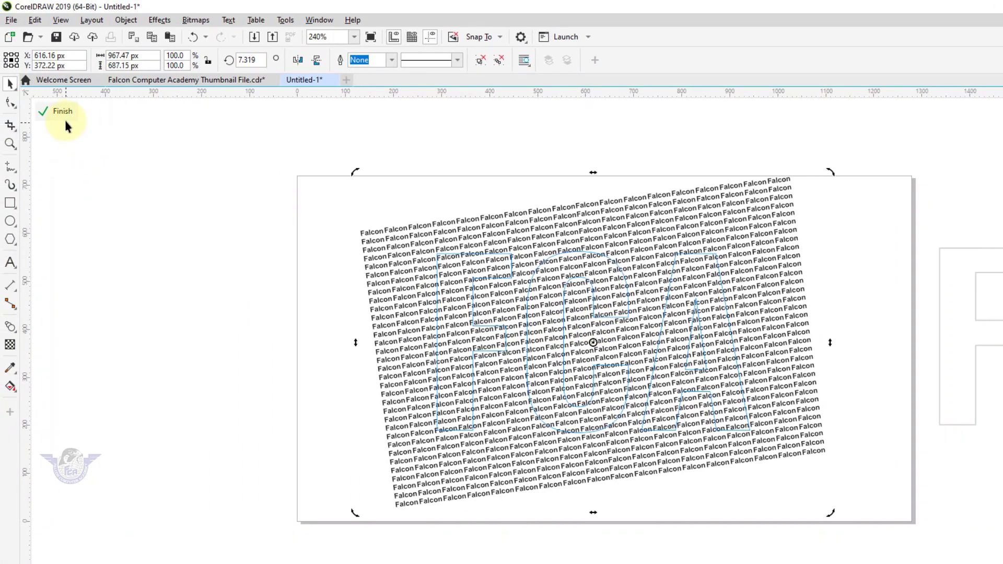
left_click(64, 114)
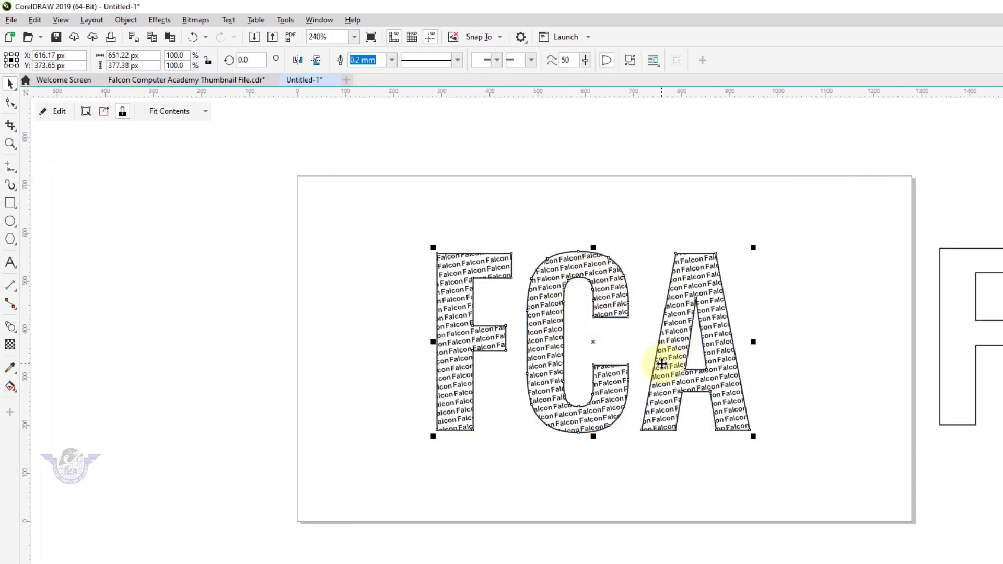
Step: Remove the outline from the pattern-filled FCA letters and fill the spare FCA copy beside the page with black
right_click(996, 124)
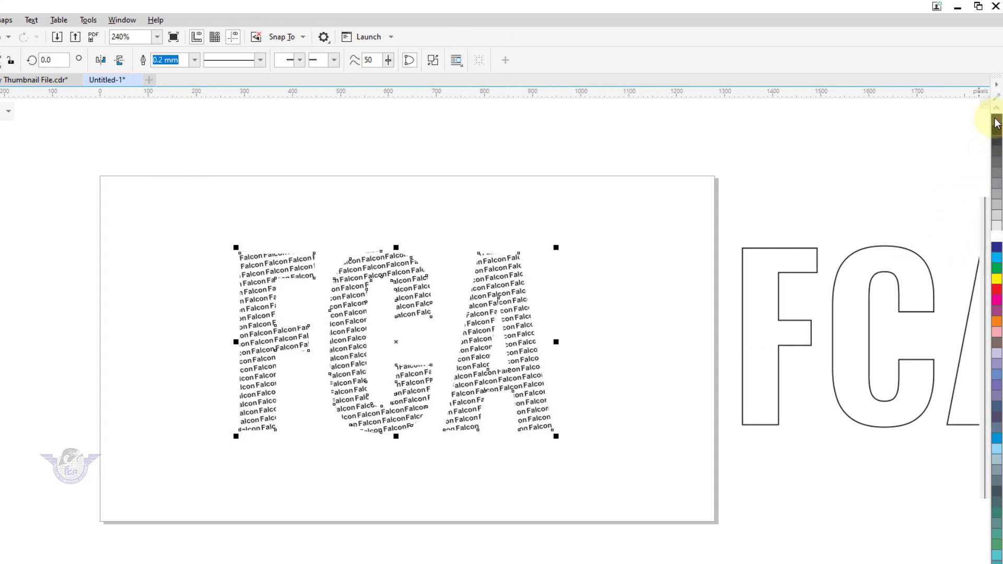
left_click(869, 267)
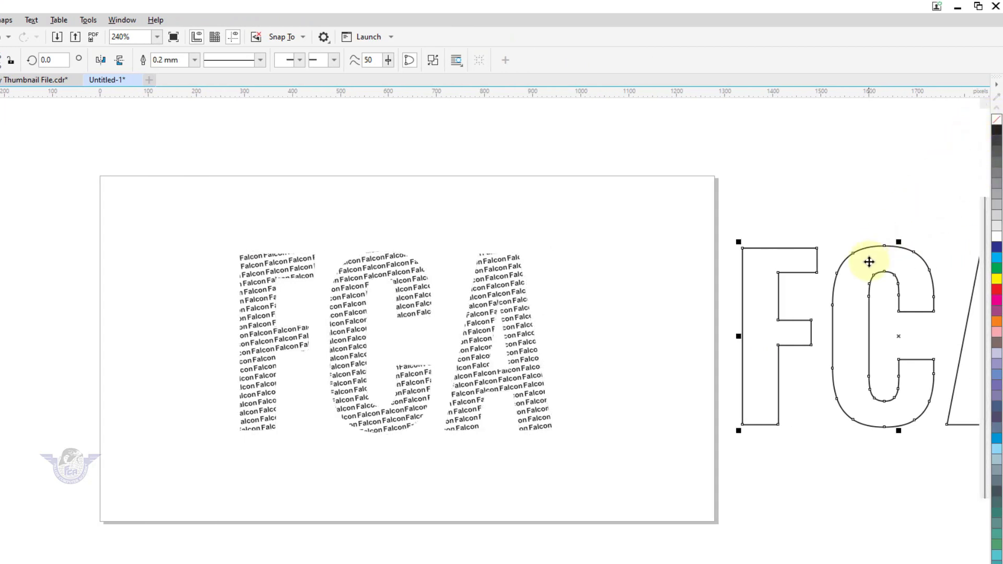
left_click(997, 130)
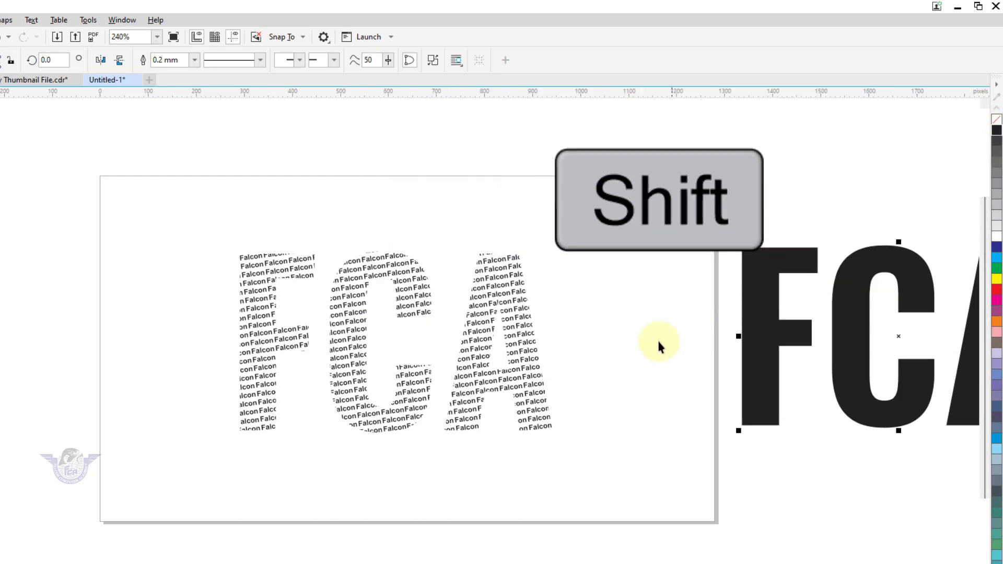
Step: Center the black FCA copy horizontally and vertically on the pattern-filled letters and send it to the back
left_click(518, 373, "shift")
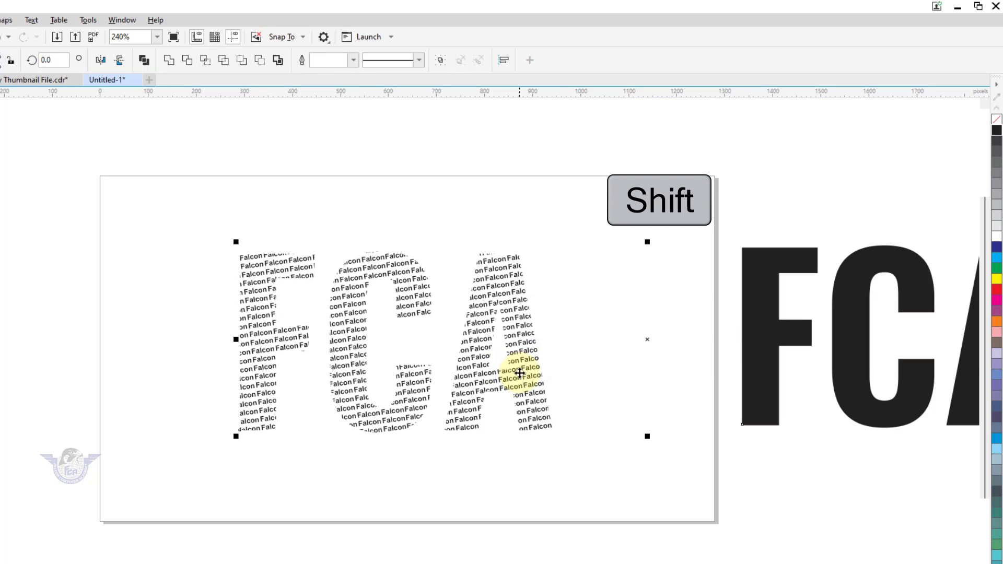
key("c")
key("e")
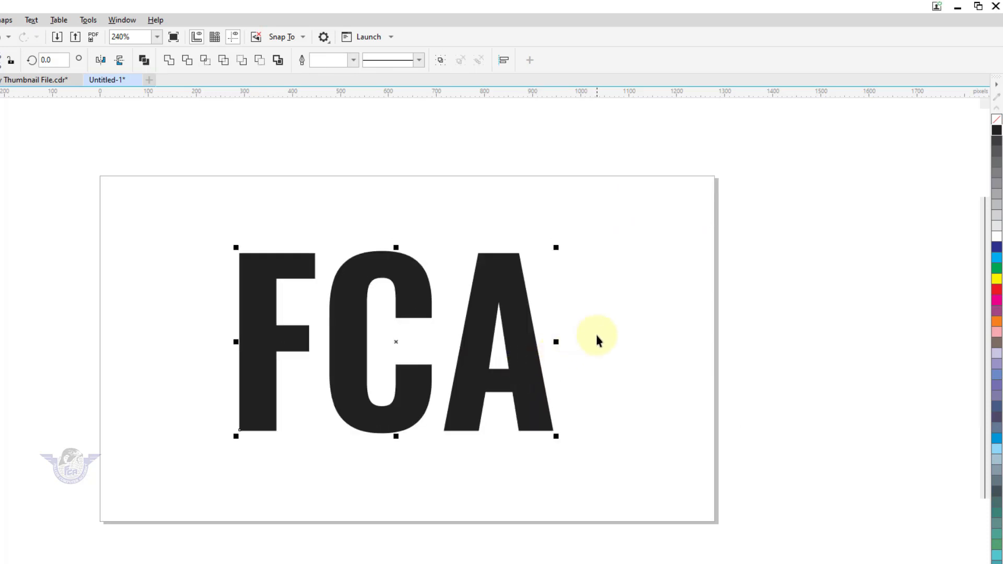
left_click(648, 337)
left_click(529, 383)
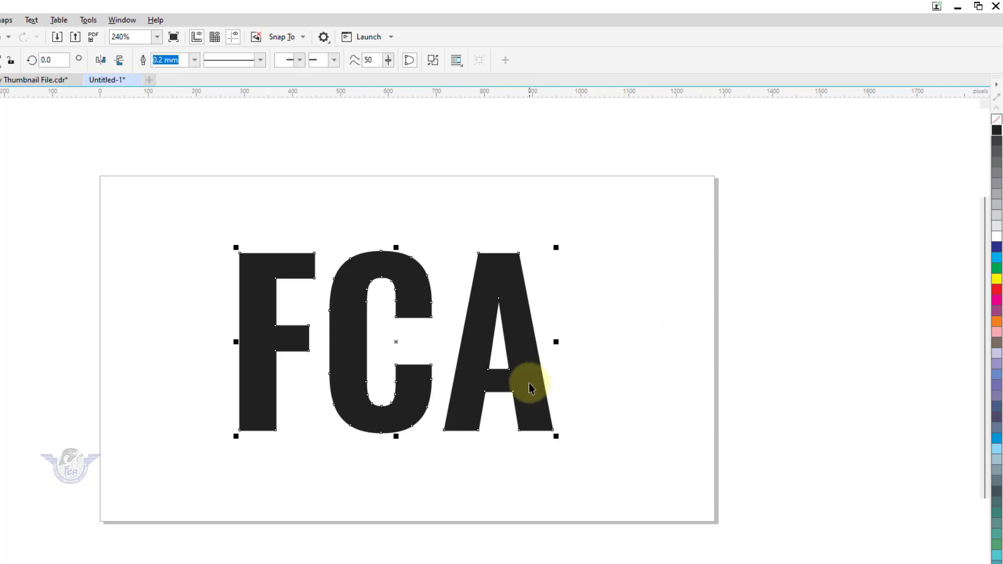
key("shift+Page_Down")
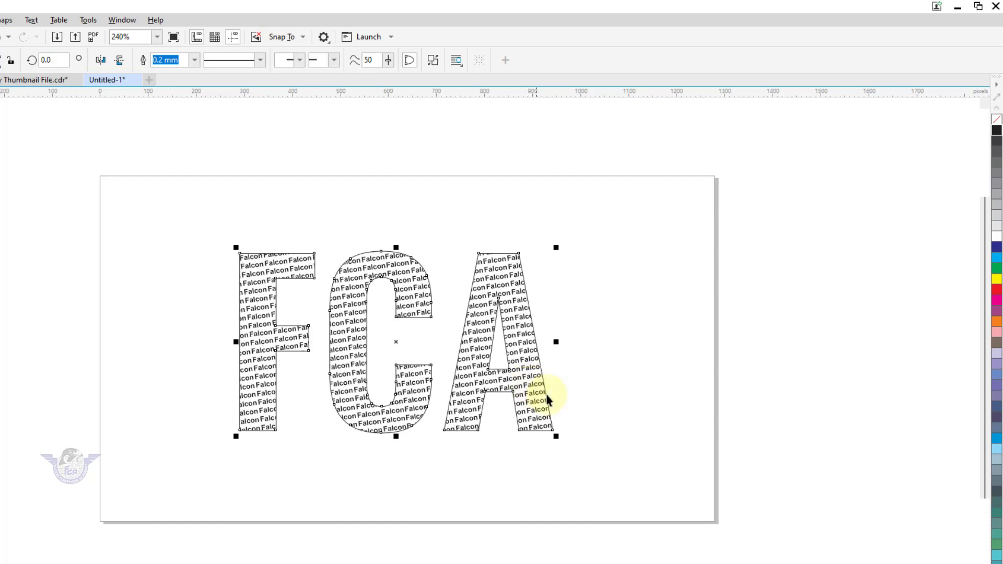
Step: Try shadow offsets for the black FCA copy behind the pattern, leaving it 10 px to the right of the patterned letters
key("Left")
key("Left")
key("Down")
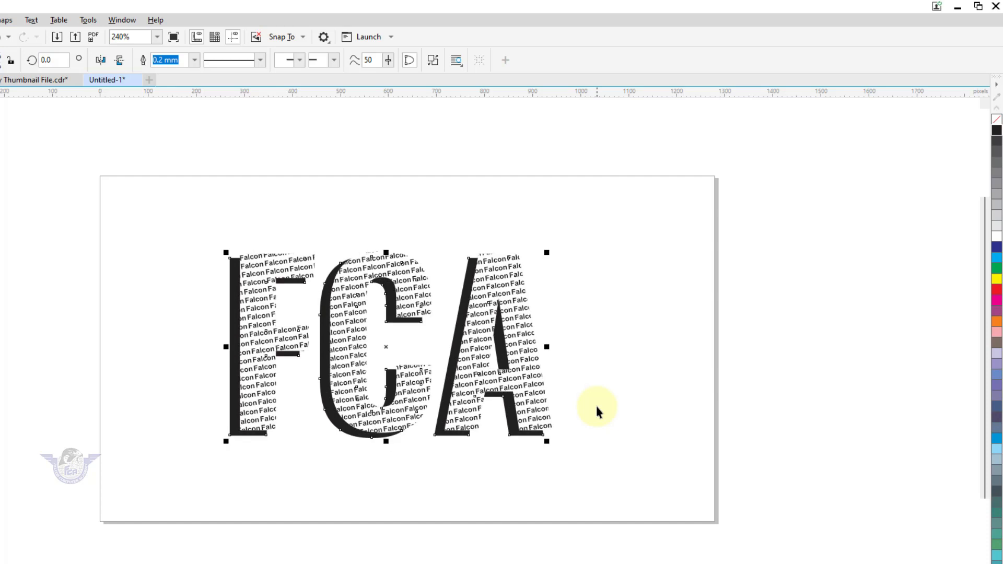
key("Right")
key("Right")
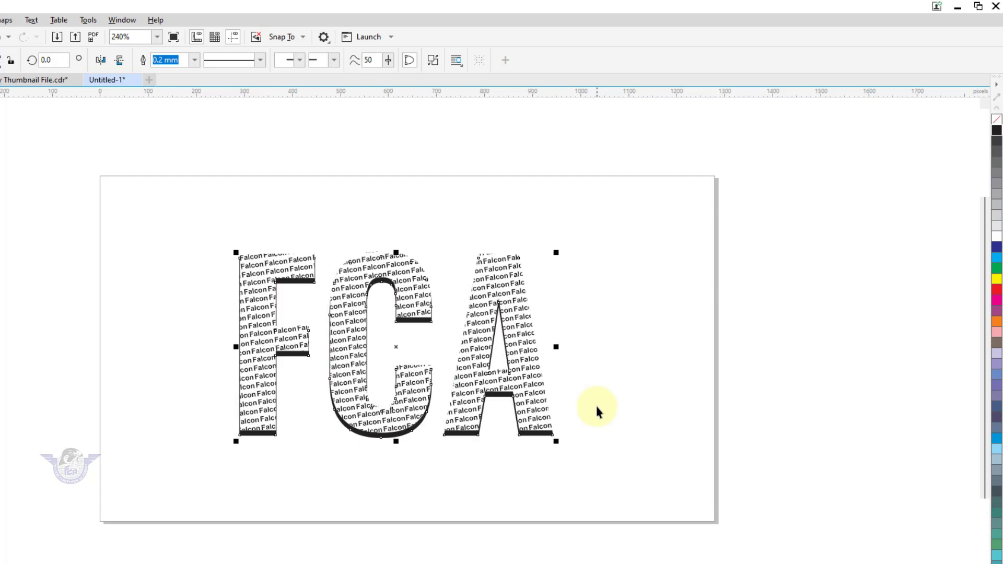
key("Up")
key("Right")
key("Right")
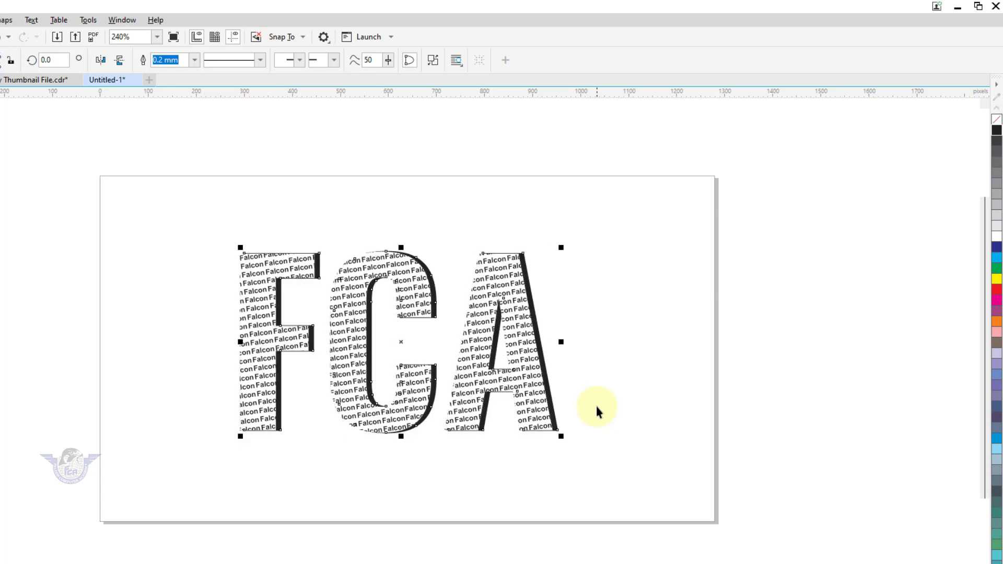
key("Down")
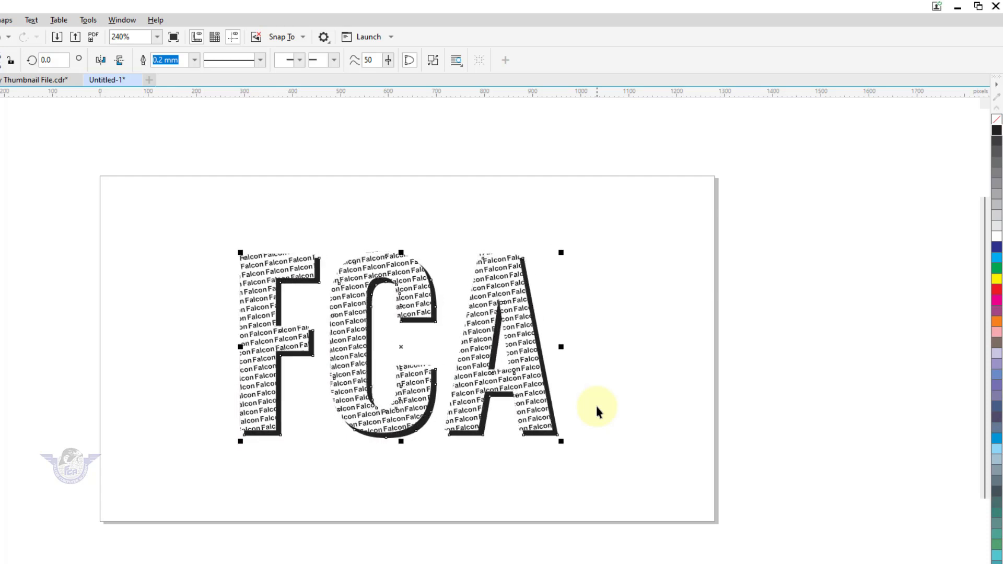
key("Up")
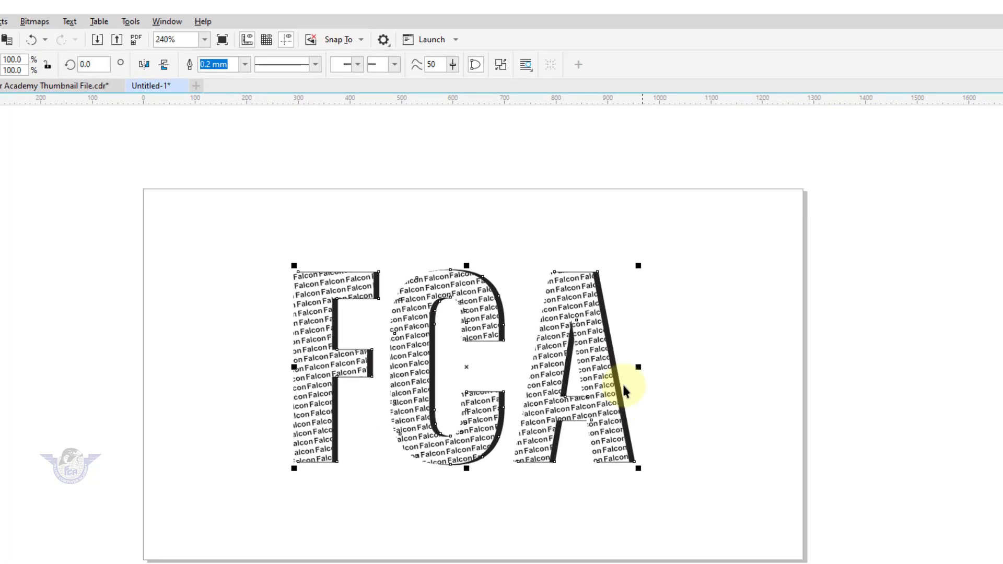
Step: Apply a Gaussian Blur with a radius of 6.7 pixels to the black FCA copy behind the patterned letters
left_click(260, 35)
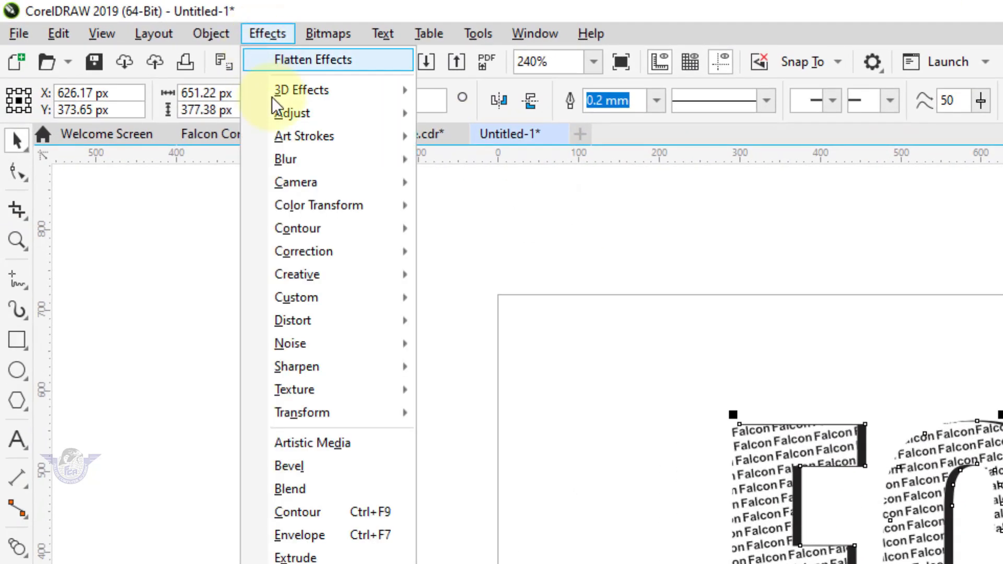
mouse_move(308, 164)
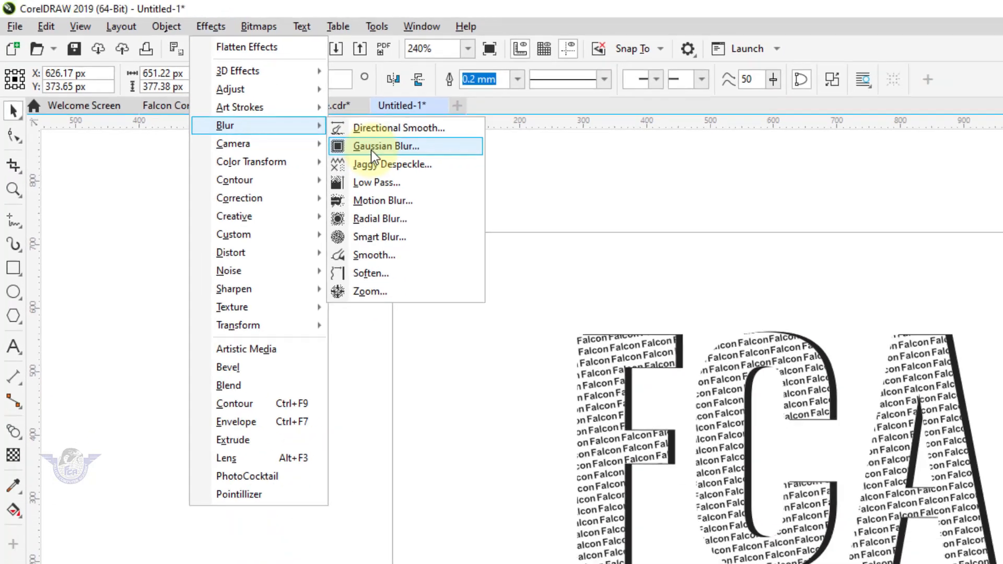
left_click(462, 186)
left_click_drag(739, 328, 553, 149)
left_click(464, 174)
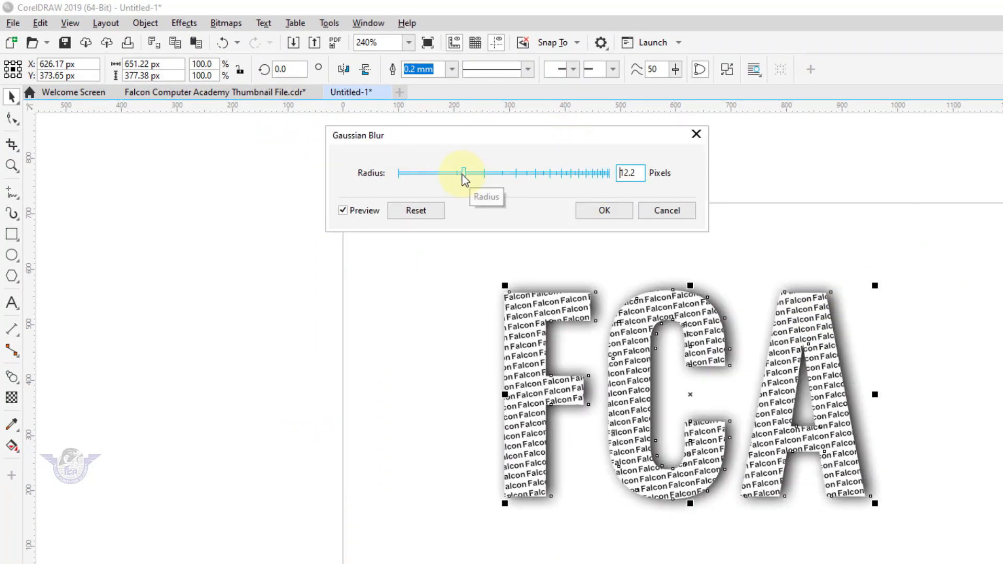
left_click(443, 175)
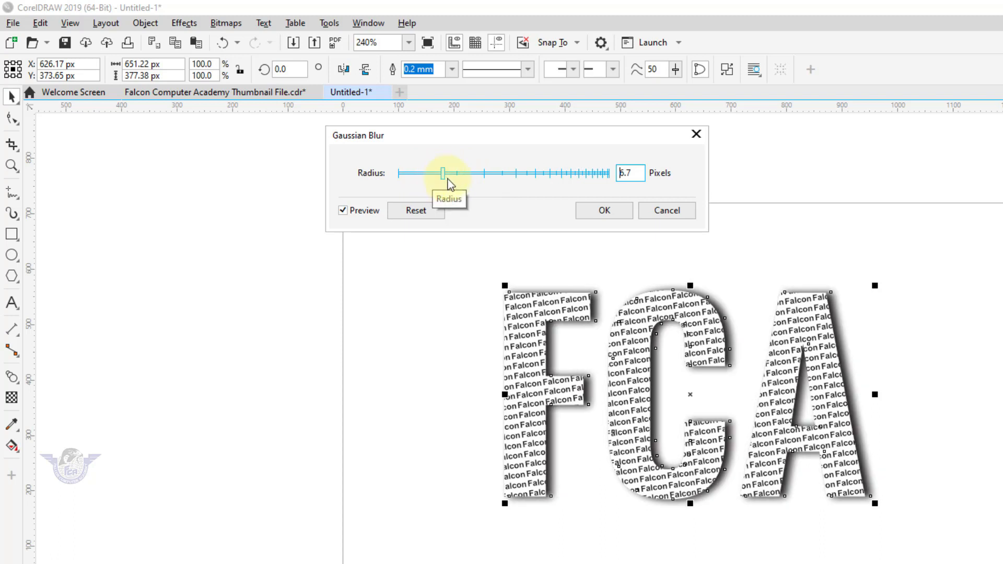
left_click(607, 212)
Step: Move the blurred FCA shadow 10 px to the right and 10 px down, then deselect it
key("Right")
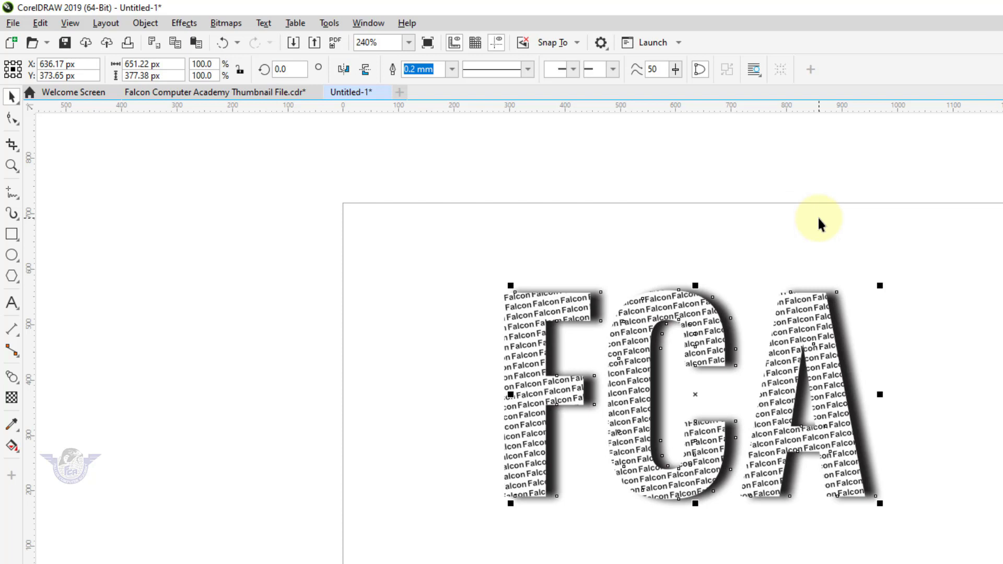
key("Down")
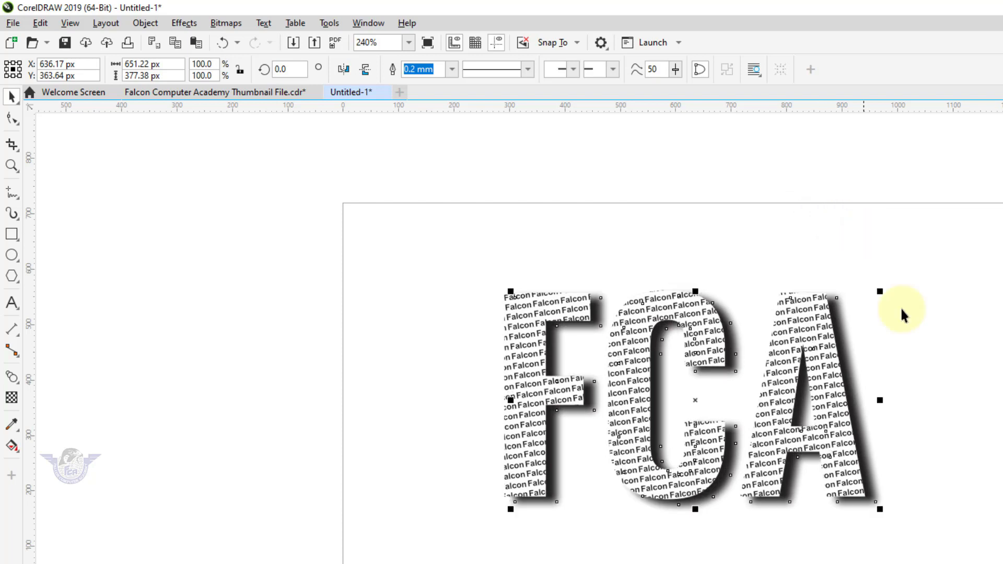
left_click(938, 369)
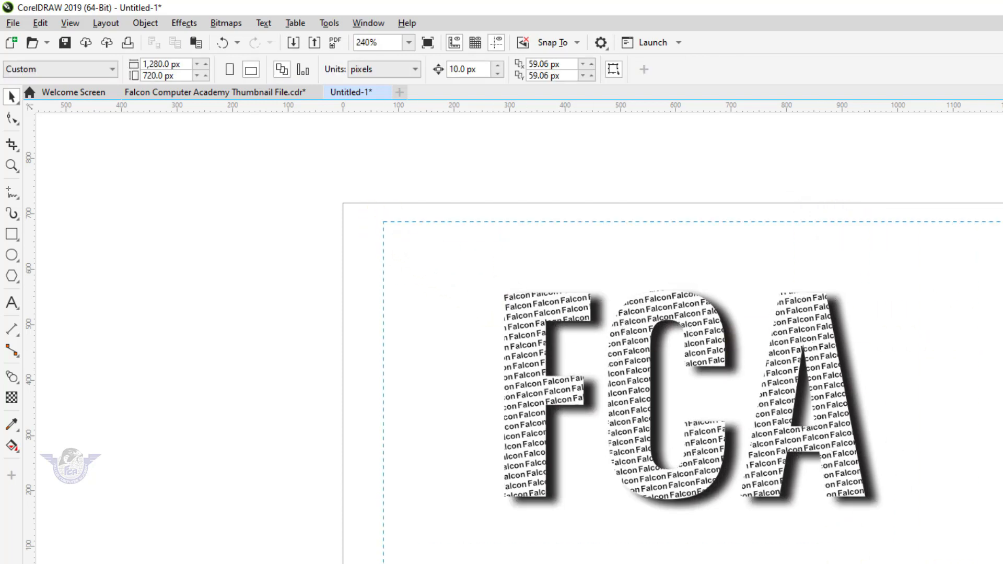
Step: Group the patterned FCA letters with their blurred shadow and center the group on the page
left_click_drag(383, 222, 1002, 563)
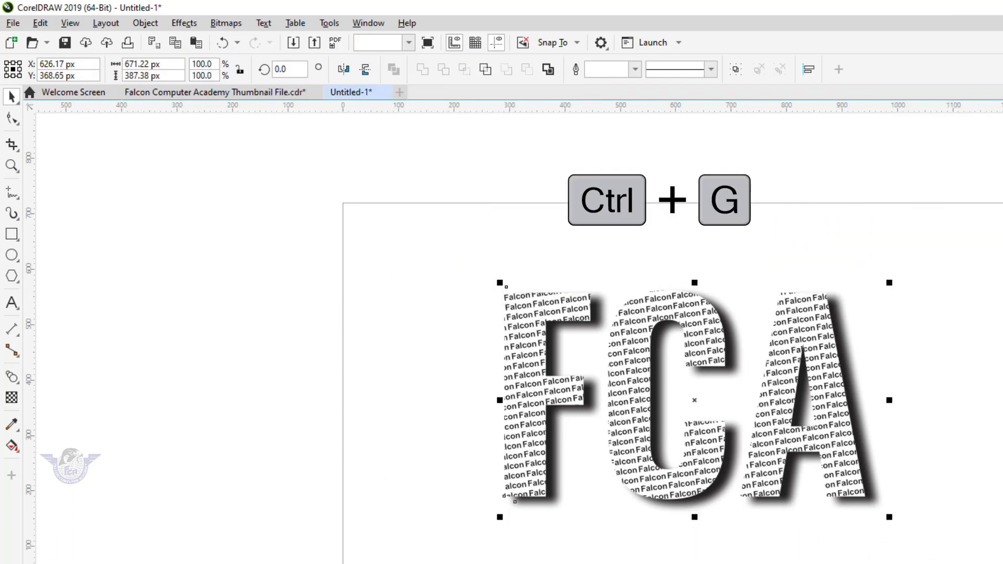
key("ctrl+g")
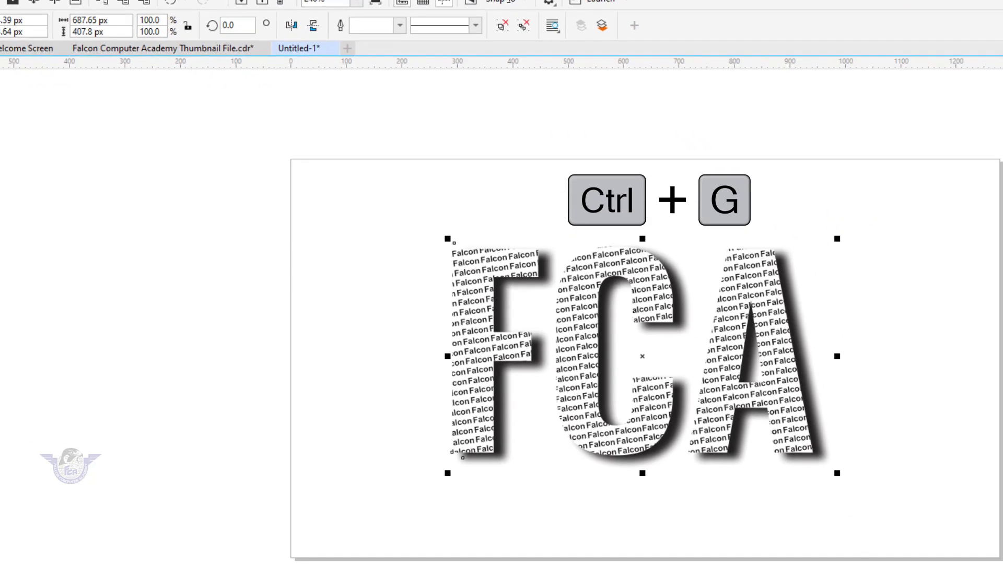
key("p")
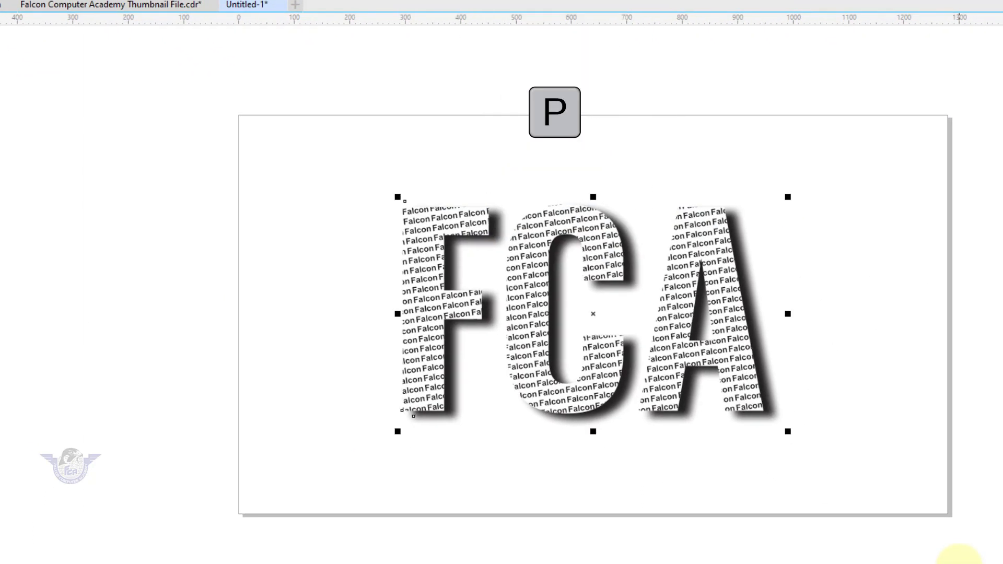
left_click(870, 444)
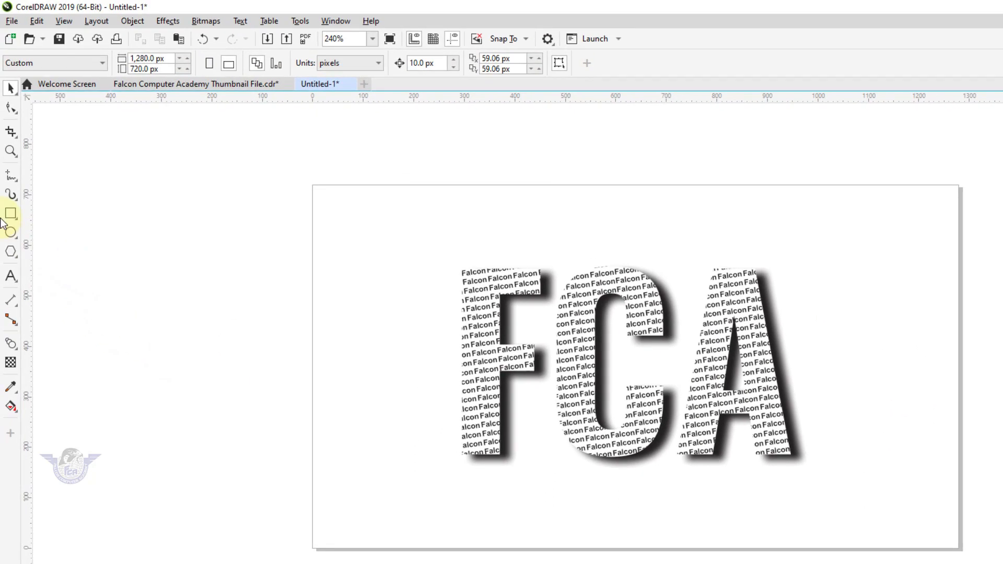
Step: Add a page-sized 1,280 by 720 px rectangle behind the lettering and fill it with light blue
double_click(10, 218)
left_click(10, 88)
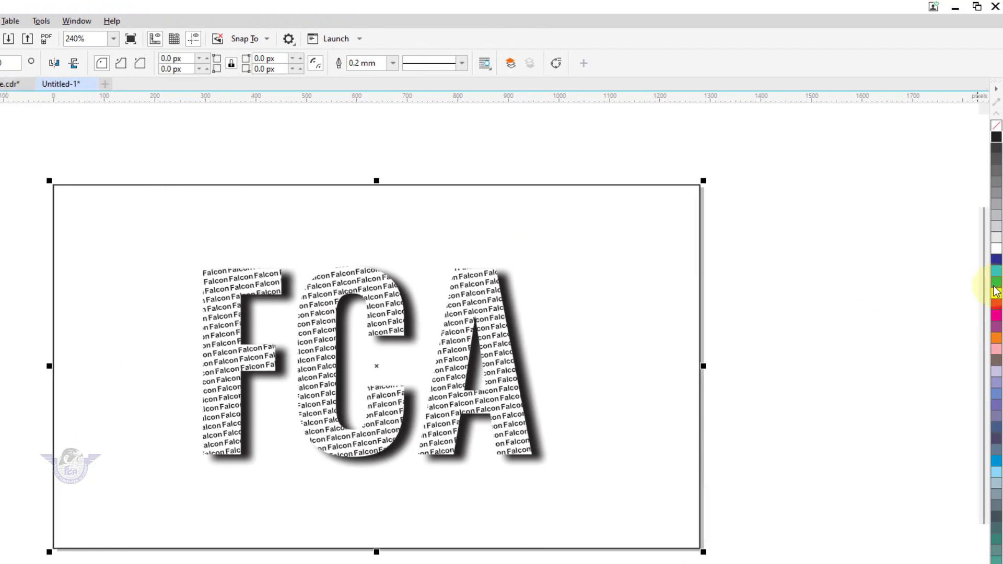
left_click(997, 471)
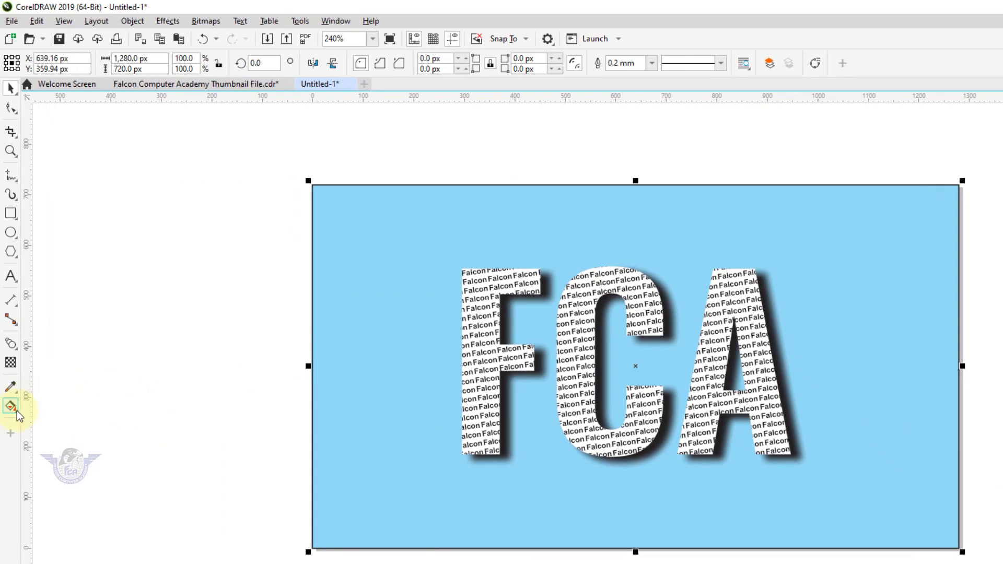
Step: Give the background rectangle an elliptical fountain fill running from white at the page center to light blue toward the corners
left_click(19, 415)
left_click(63, 407)
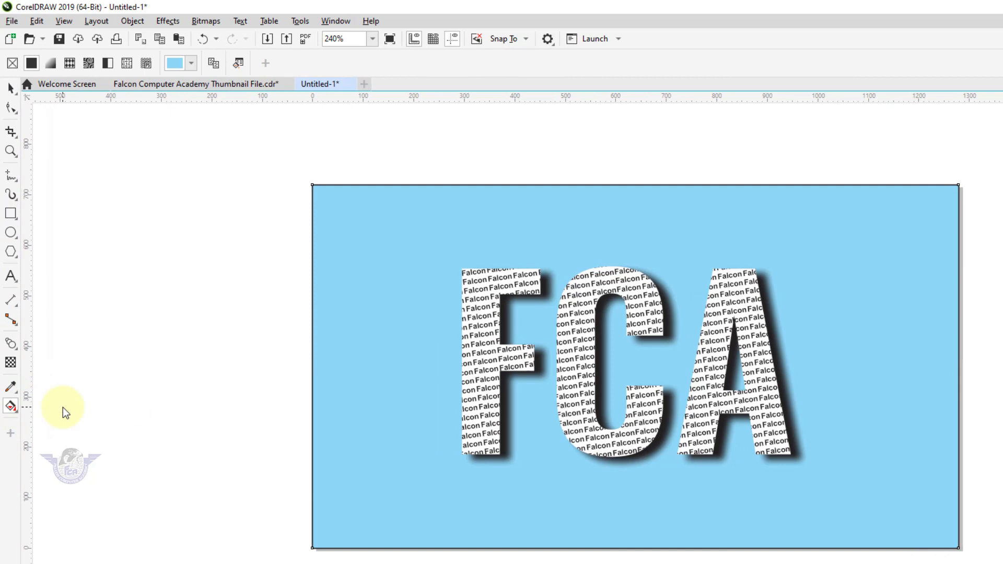
left_click_drag(627, 237, 620, 513)
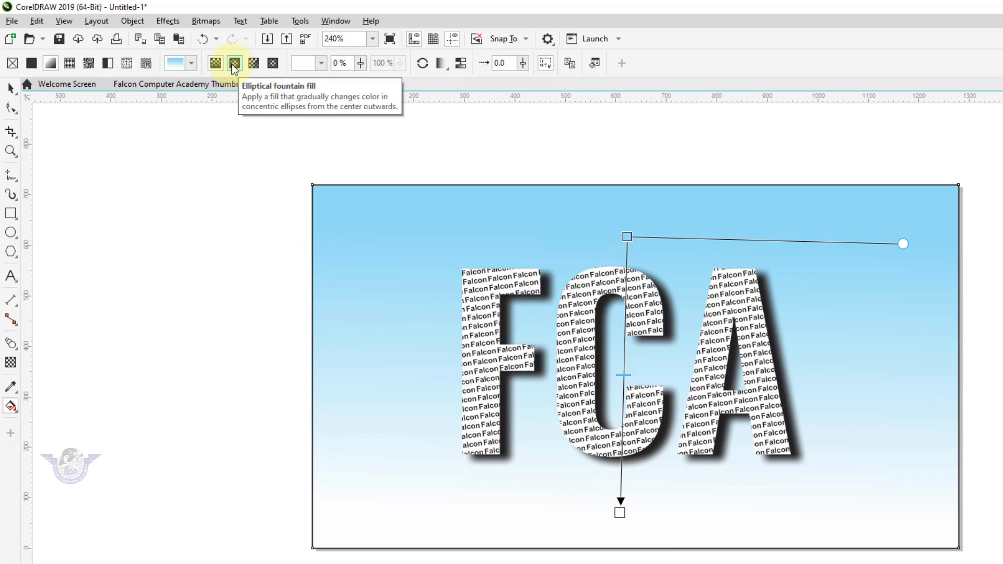
left_click(234, 64)
left_click_drag(619, 513, 898, 562)
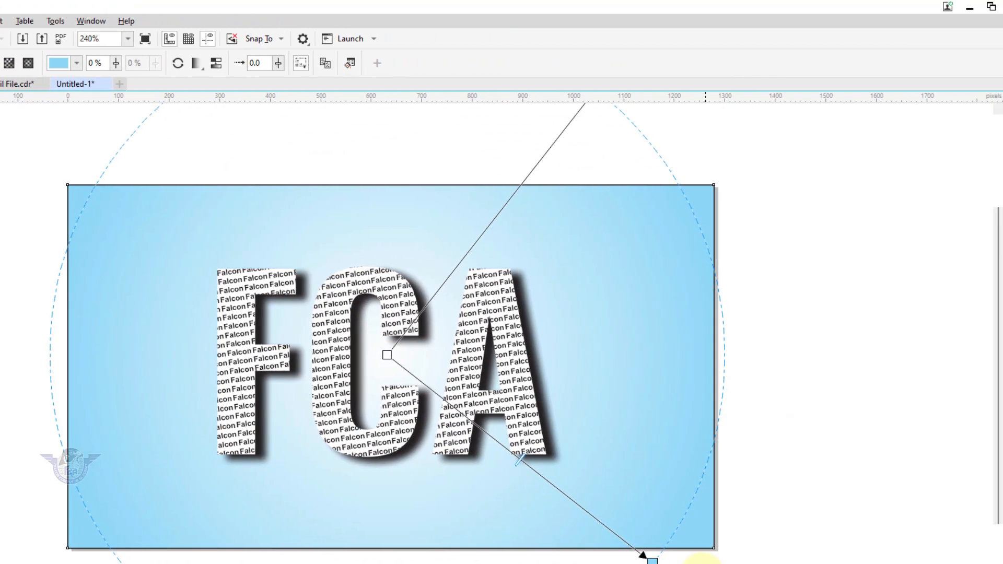
Step: Remove the outline from the gradient-filled background rectangle and leave the finished artwork deselected
key("space")
left_click(686, 197)
left_click(890, 151)
left_click_drag(835, 159, 7, 546)
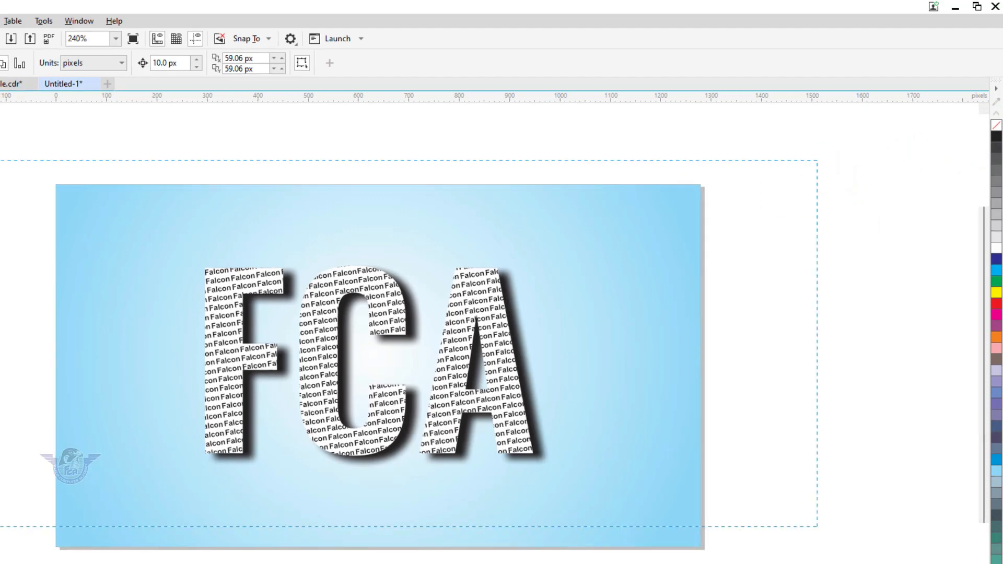
key("shift+F2")
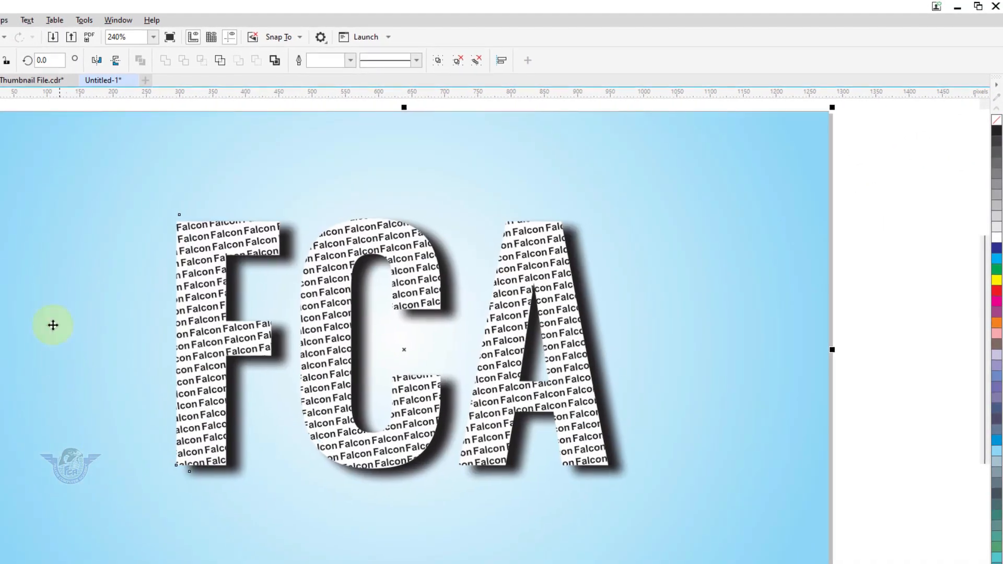
key("Escape")
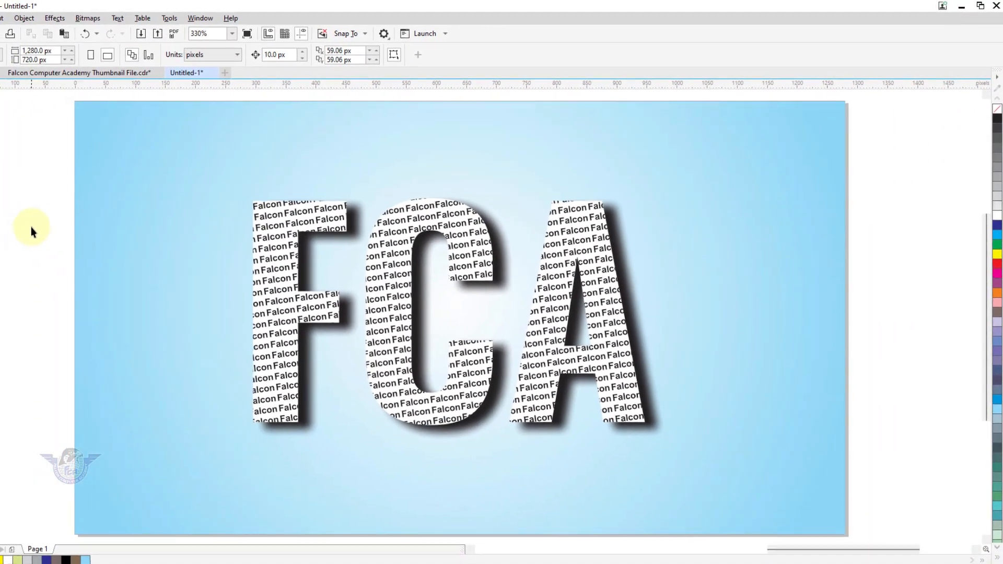